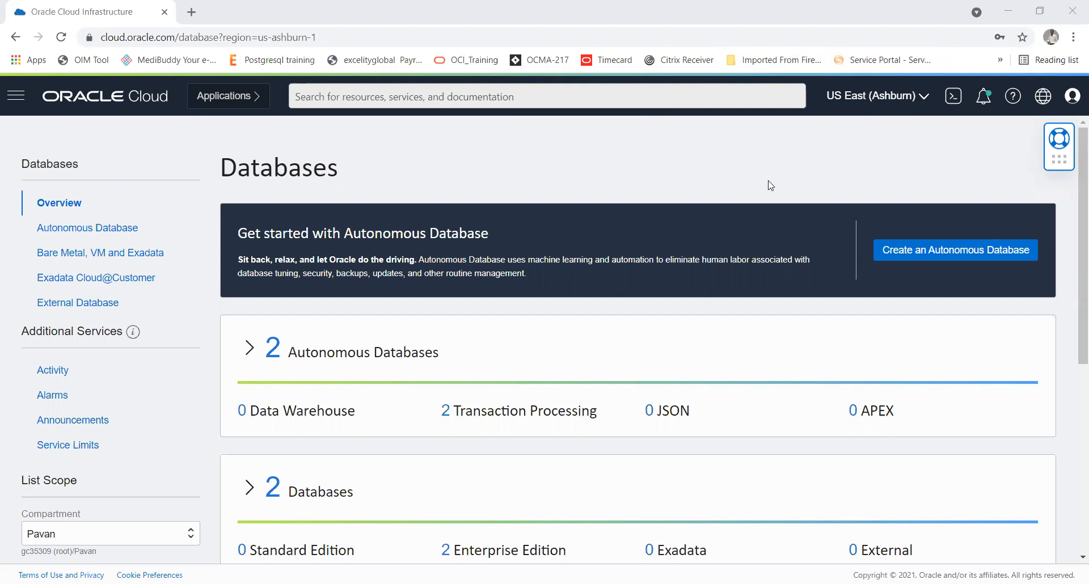
Step: Open the Autonomous Database list under Oracle Database and start creating a new autonomous database
{"action": "left_click", "coordinate": [913, 106]}
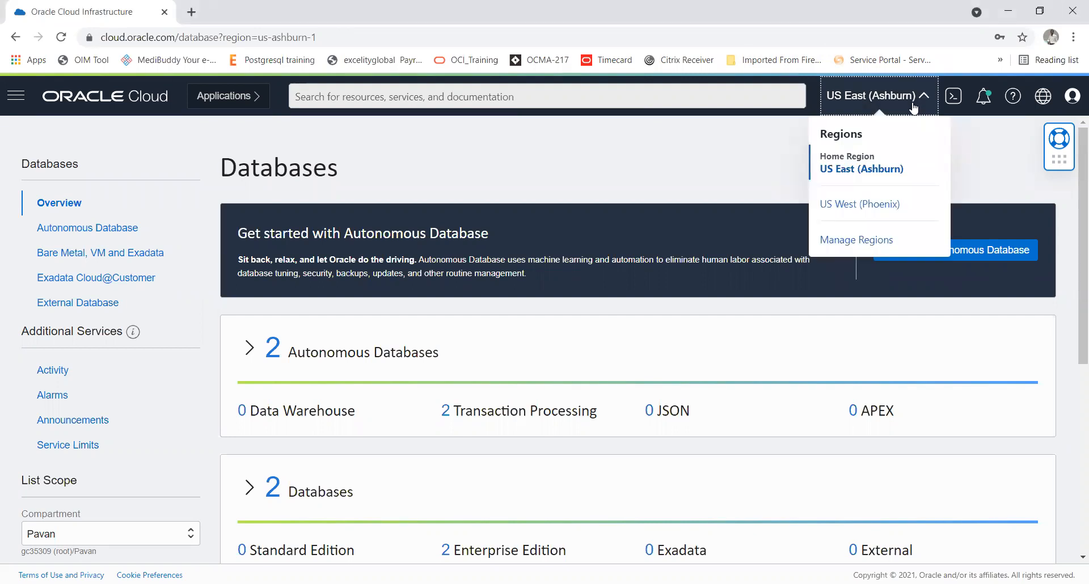
{"action": "left_click", "coordinate": [677, 172]}
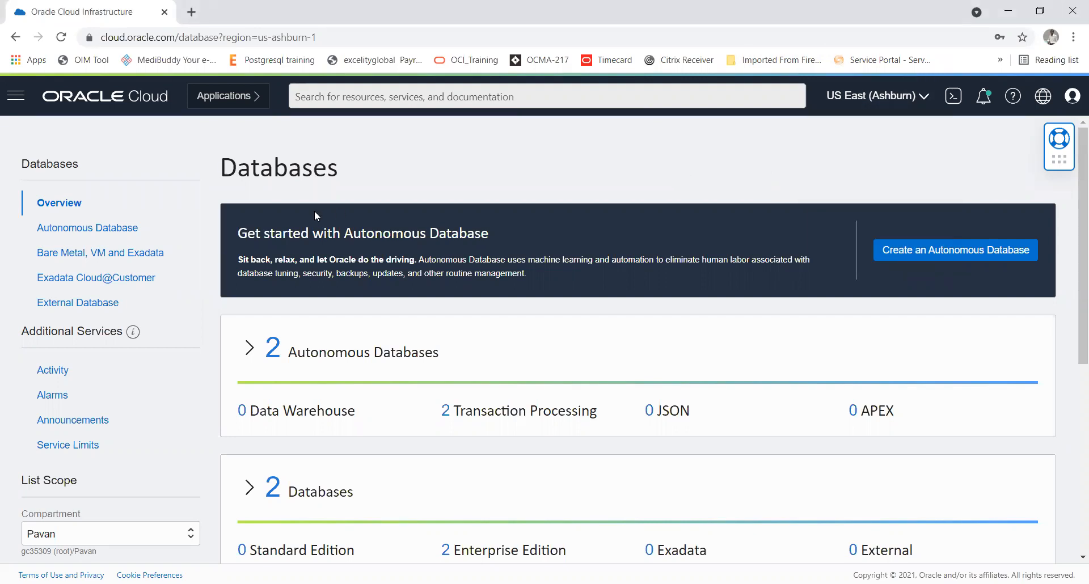
{"action": "left_click", "coordinate": [16, 99]}
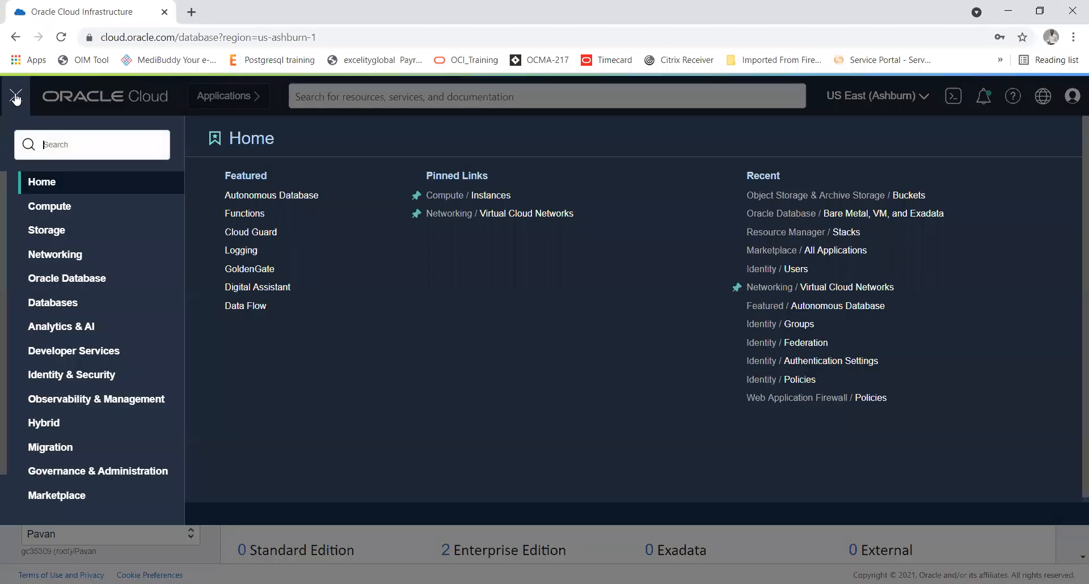
{"action": "left_click", "coordinate": [70, 280]}
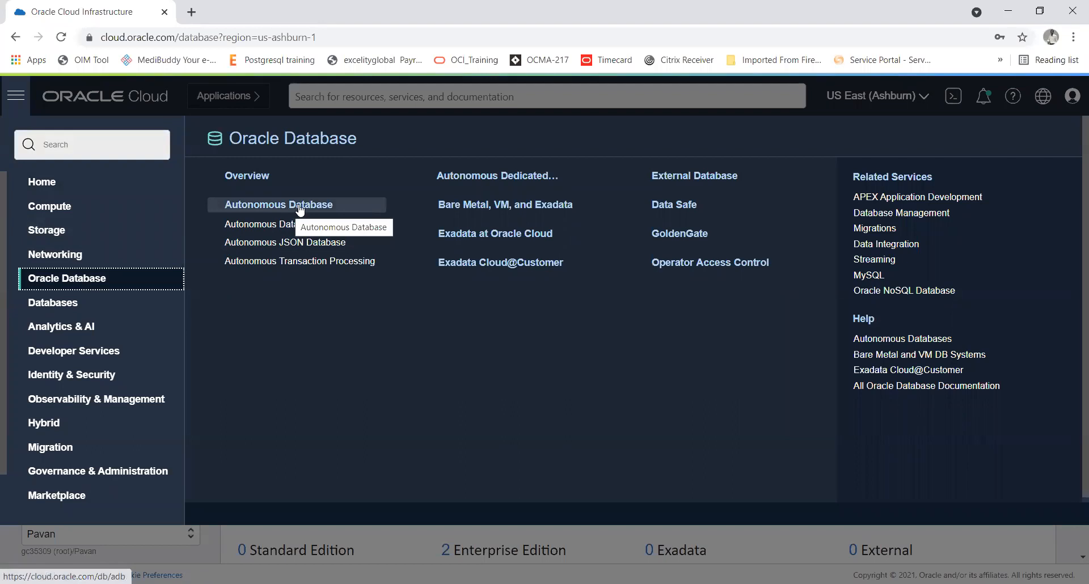
{"action": "left_click", "coordinate": [298, 203]}
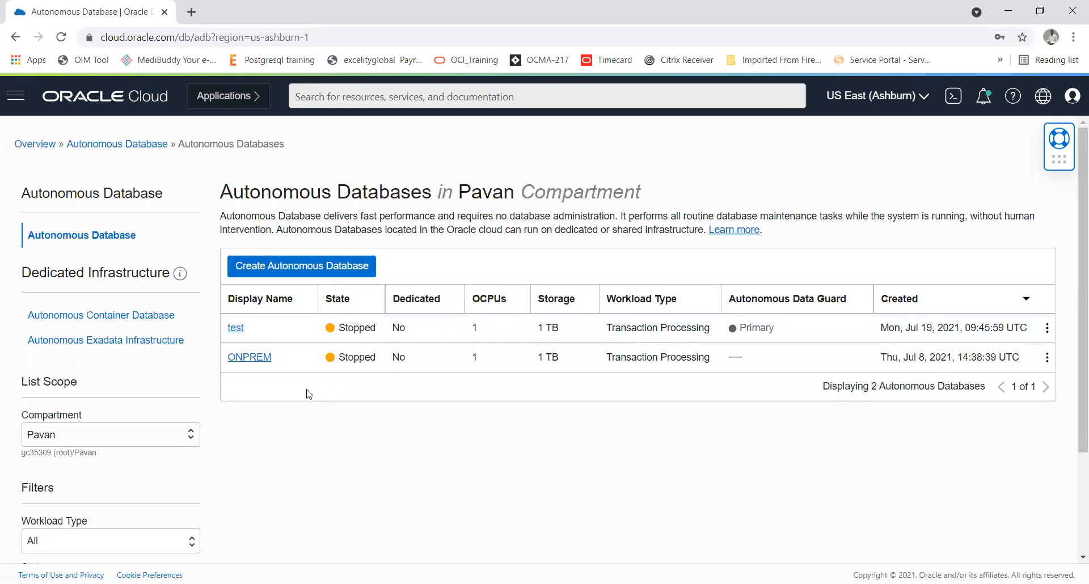
{"action": "left_click", "coordinate": [322, 271]}
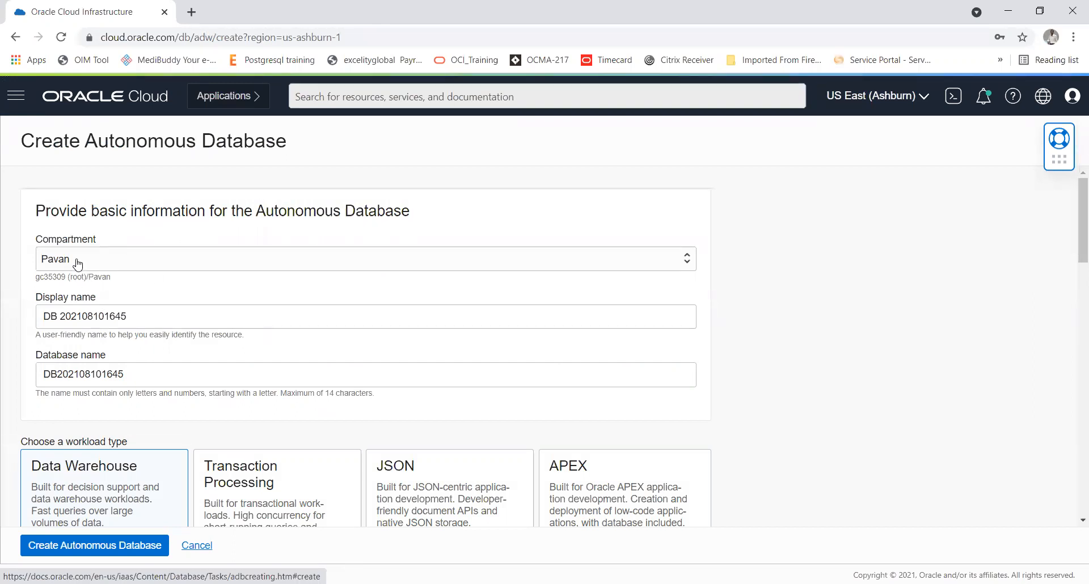
{"action": "double_click", "coordinate": [222, 212]}
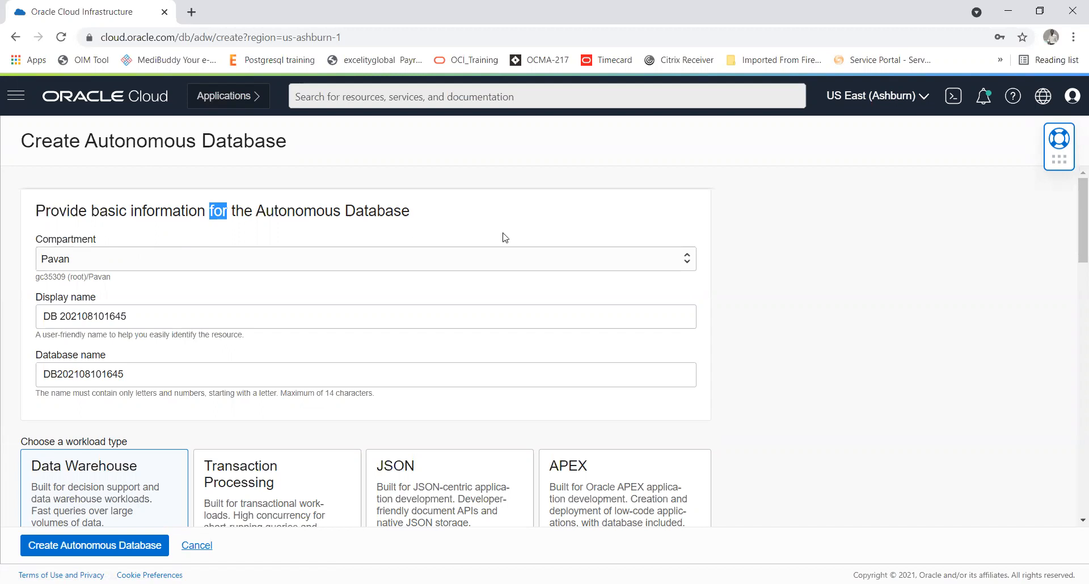
{"action": "left_click", "coordinate": [558, 259]}
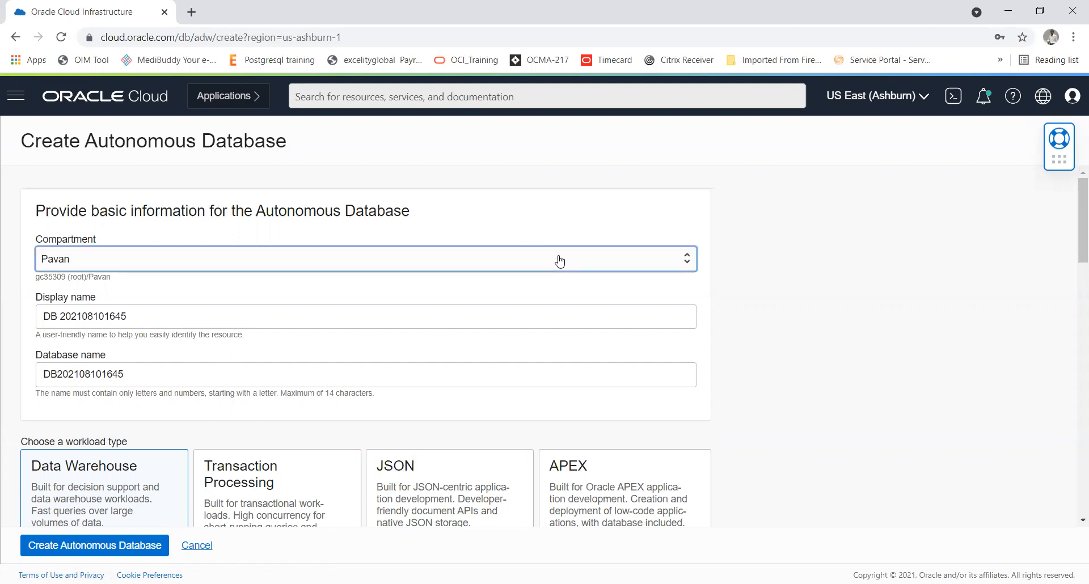
{"action": "left_click", "coordinate": [897, 227]}
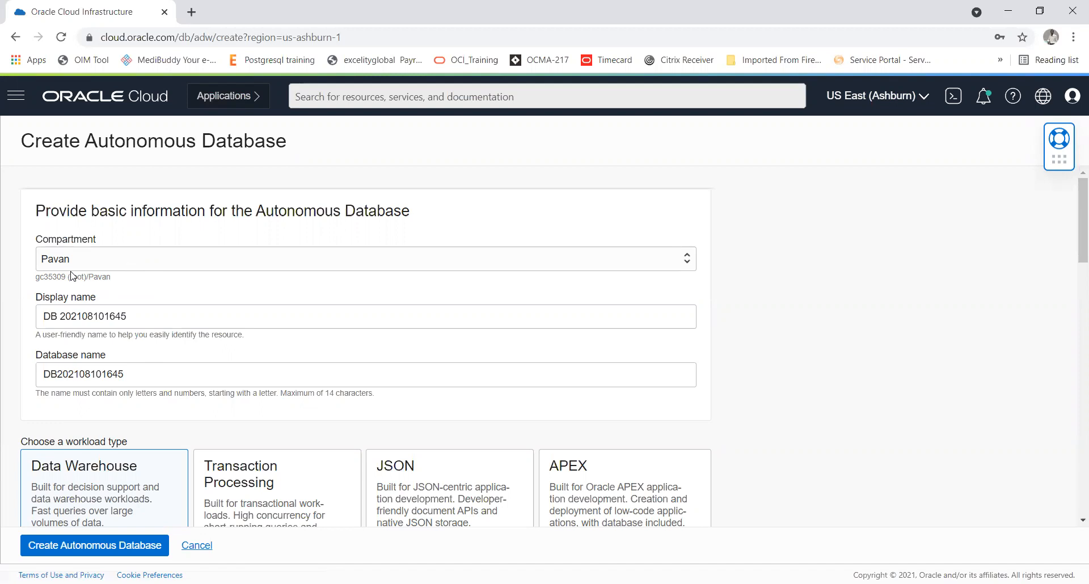
Step: Replace the default display name of the new autonomous database with TESTDBA
{"action": "left_click", "coordinate": [138, 317]}
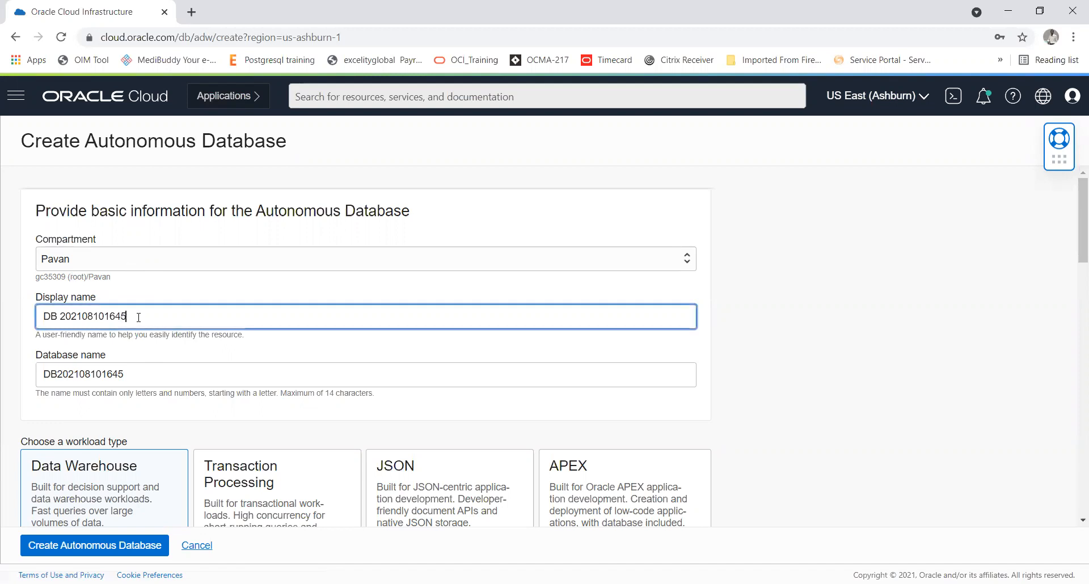
{"action": "key", "text": "BackSpace"}
{"action": "key", "text": "BackSpace"}
{"action": "key", "text": "BackSpace"}
{"action": "key", "text": "BackSpace"}
{"action": "key", "text": "BackSpace"}
{"action": "key", "text": "BackSpace"}
{"action": "key", "text": "BackSpace"}
{"action": "key", "text": "BackSpace"}
{"action": "key", "text": "BackSpace"}
{"action": "key", "text": "BackSpace"}
{"action": "key", "text": "BackSpace"}
{"action": "key", "text": "BackSpace"}
{"action": "key", "text": "BackSpace"}
{"action": "key", "text": "BackSpace"}
{"action": "key", "text": "BackSpace"}
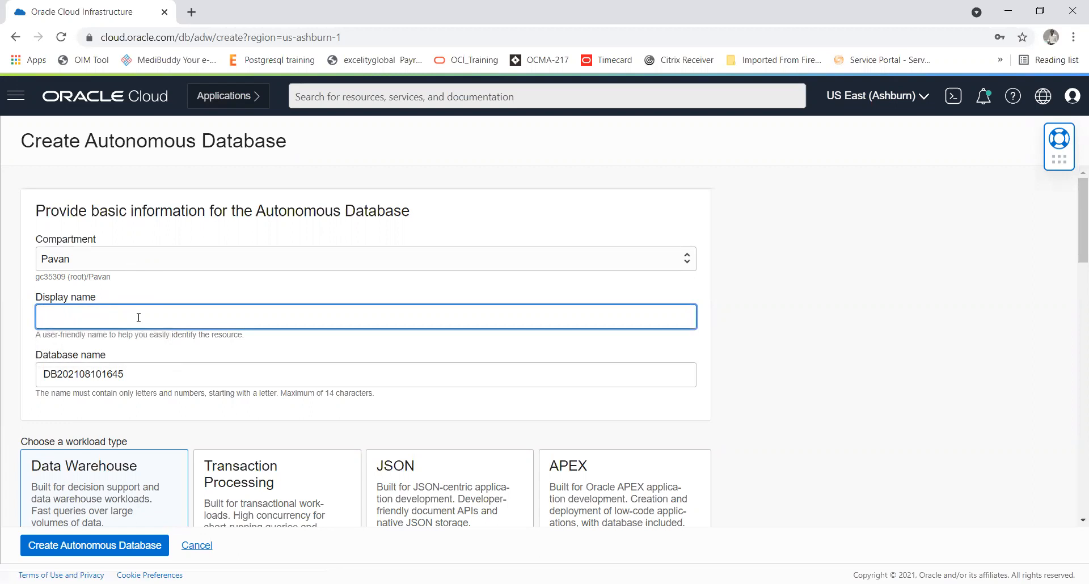
{"action": "type", "text": "TEST"}
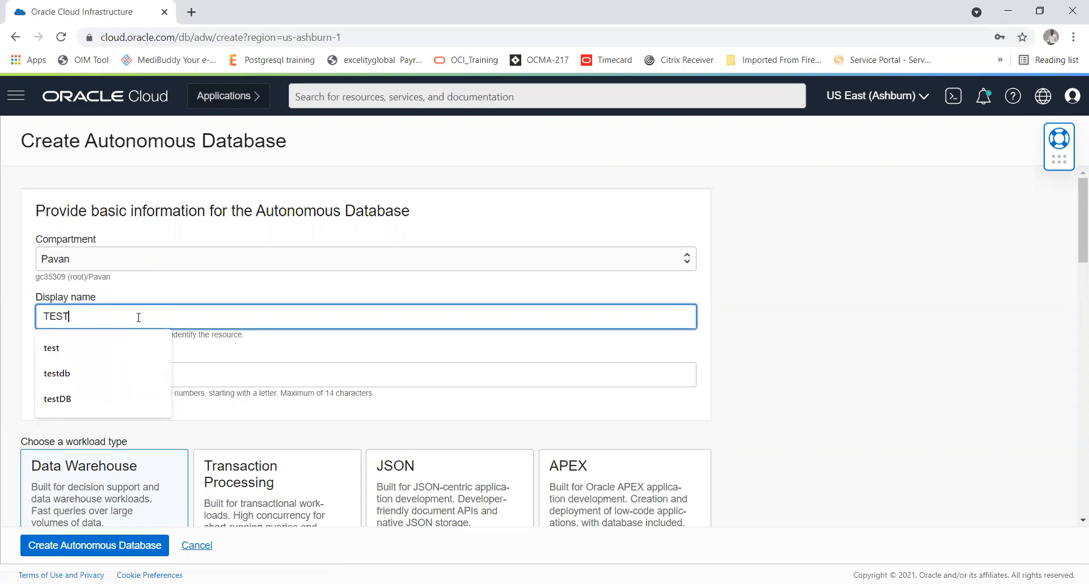
{"action": "type", "text": "DB"}
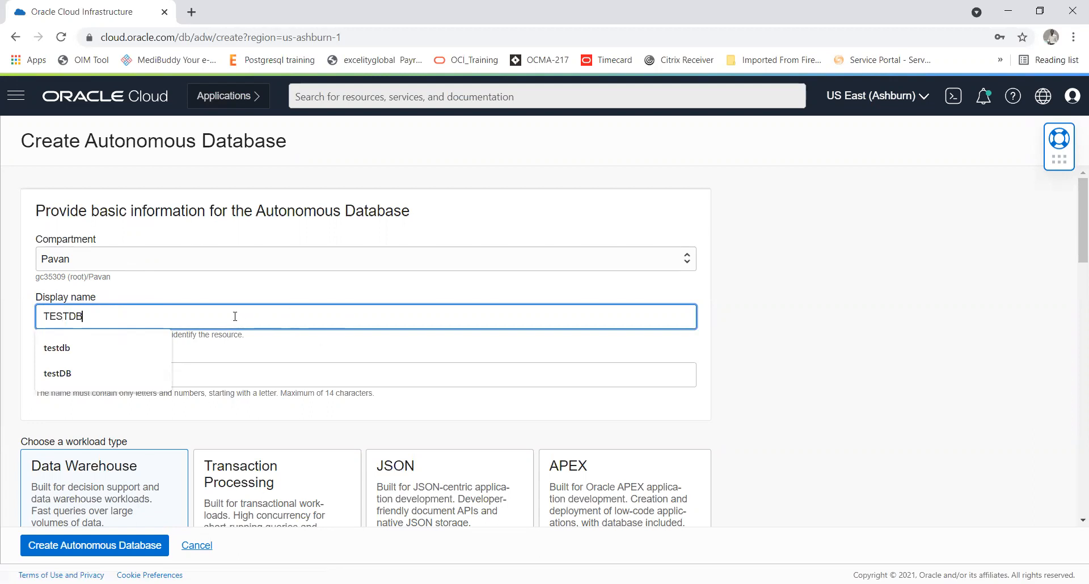
{"action": "type", "text": "A"}
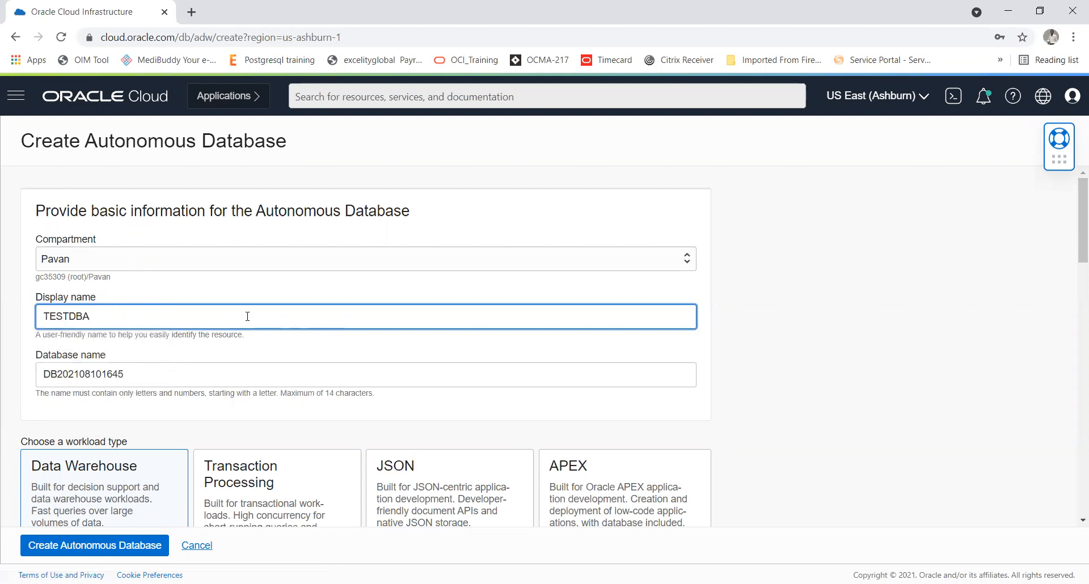
Step: Replace the default database name with TESTDBA
{"action": "left_click_drag", "start_coordinate": [130, 376], "coordinate": [3, 373]}
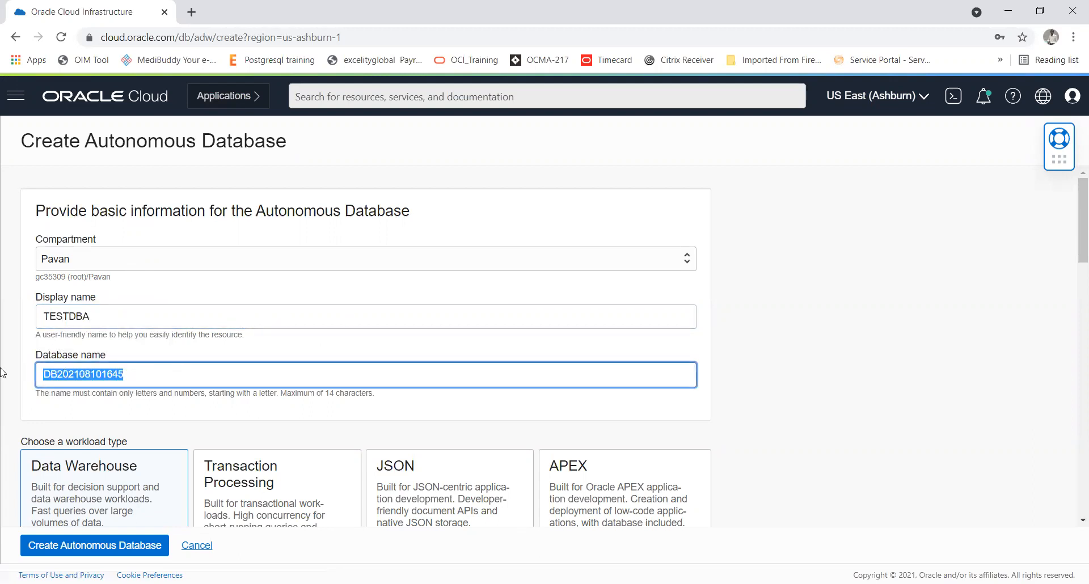
{"action": "type", "text": "TESTDBA"}
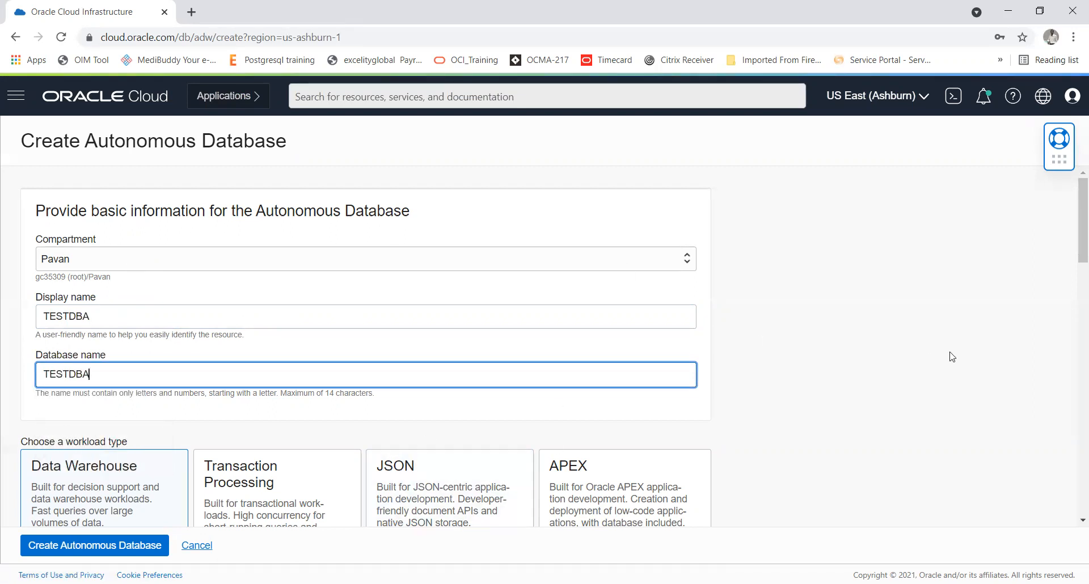
{"action": "left_click", "coordinate": [988, 344]}
Step: Choose Transaction Processing as the workload type and Shared Infrastructure as the deployment type
{"action": "left_click_drag", "start_coordinate": [1074, 225], "coordinate": [1073, 259]}
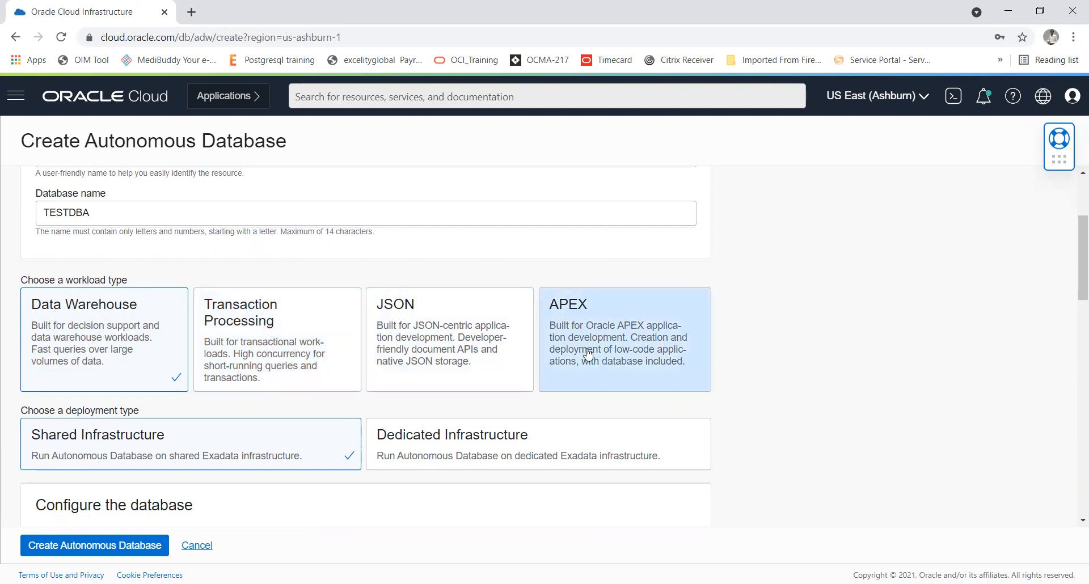
{"action": "left_click", "coordinate": [277, 351]}
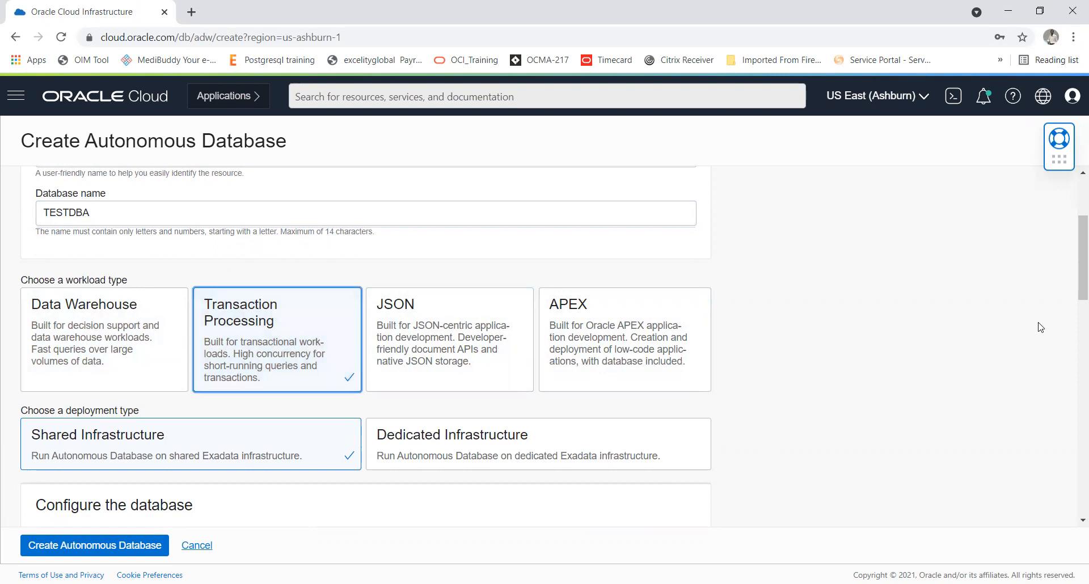
{"action": "left_click_drag", "start_coordinate": [1078, 261], "coordinate": [1079, 286]}
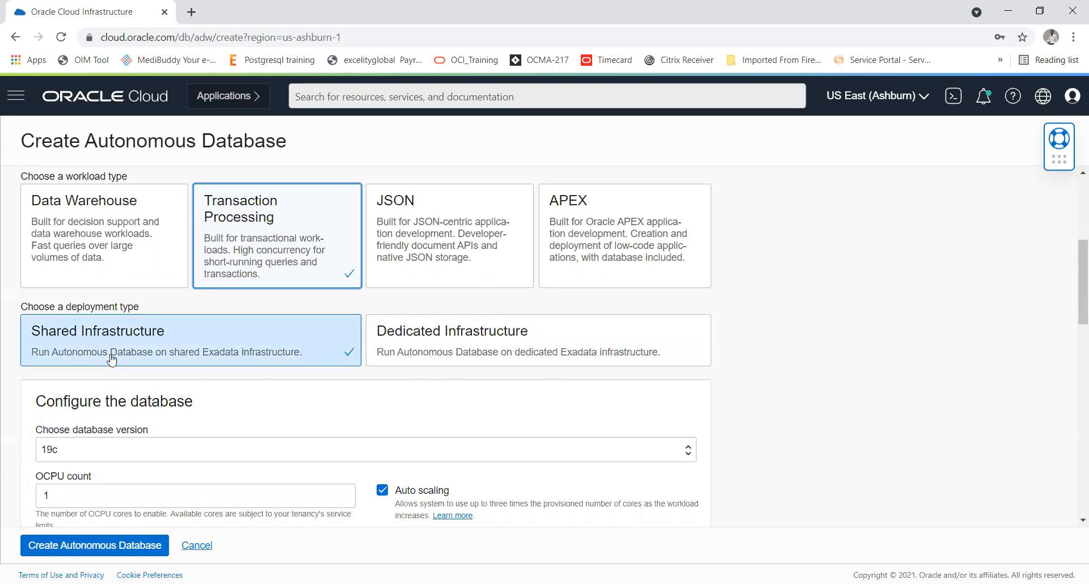
{"action": "left_click", "coordinate": [173, 350]}
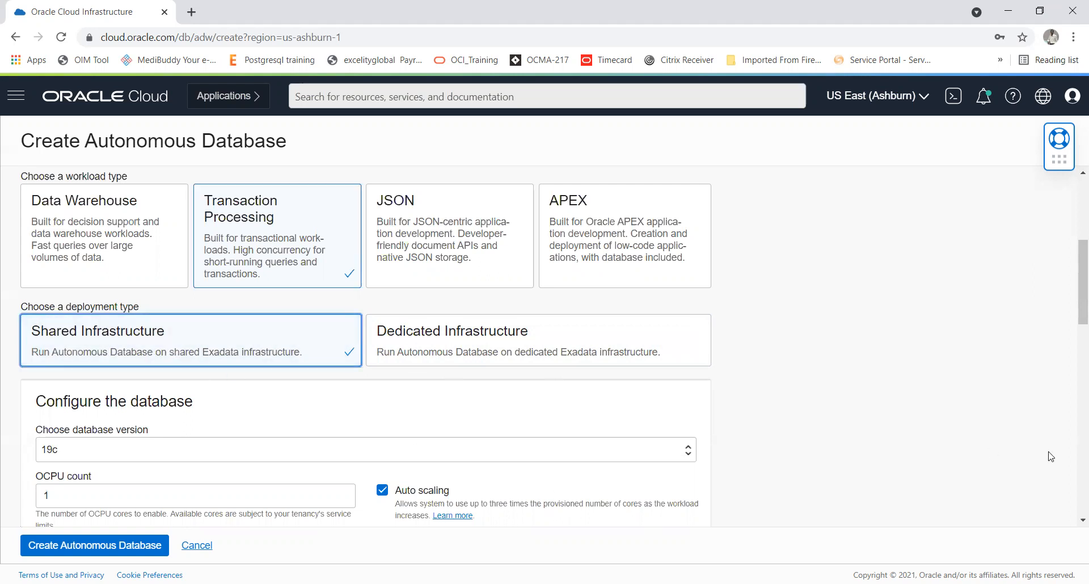
Step: Select 19c as the database version in the database configuration
{"action": "scroll", "coordinate": [1073, 525], "scroll_direction": "down", "scroll_amount": 2}
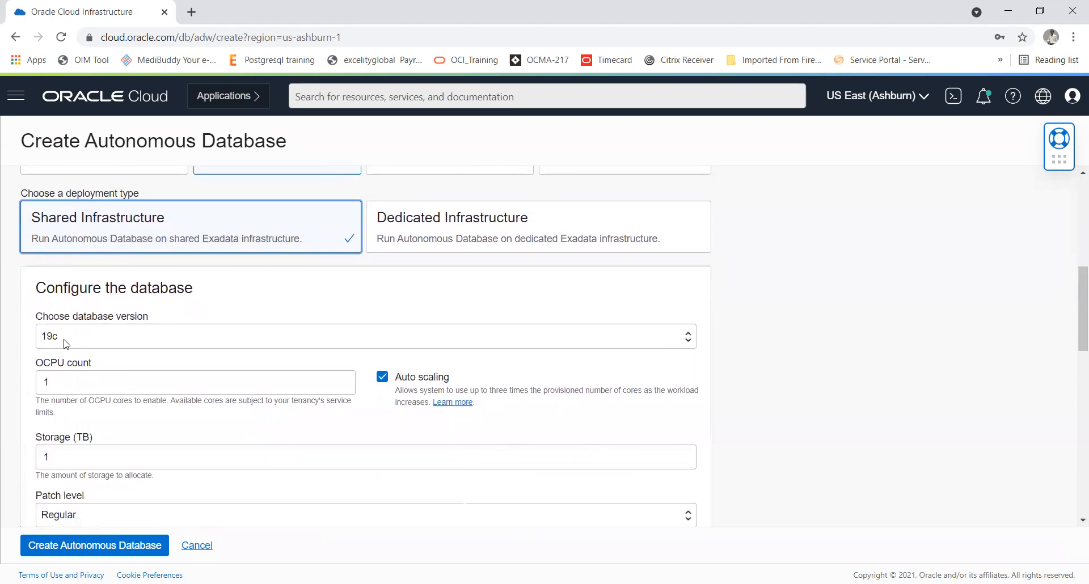
{"action": "left_click", "coordinate": [66, 343]}
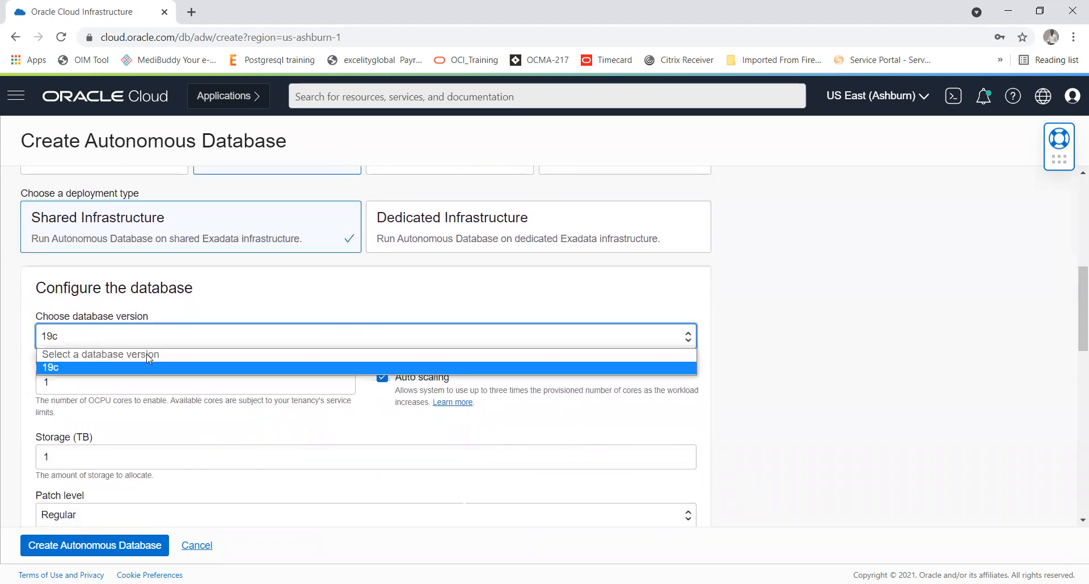
{"action": "left_click", "coordinate": [78, 369]}
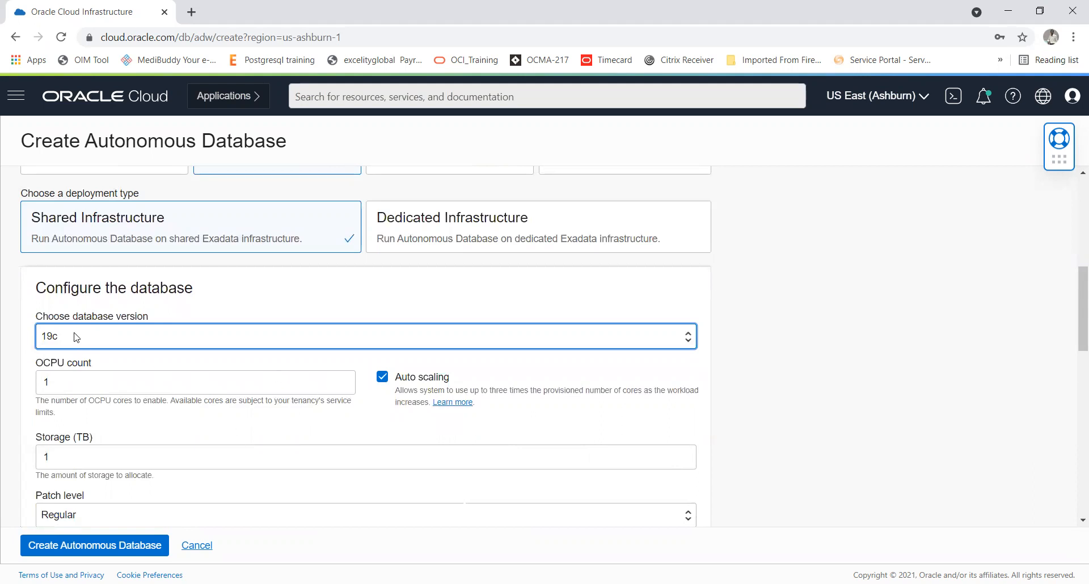
Step: Set the OCPU count of the database to 1
{"action": "left_click", "coordinate": [73, 383]}
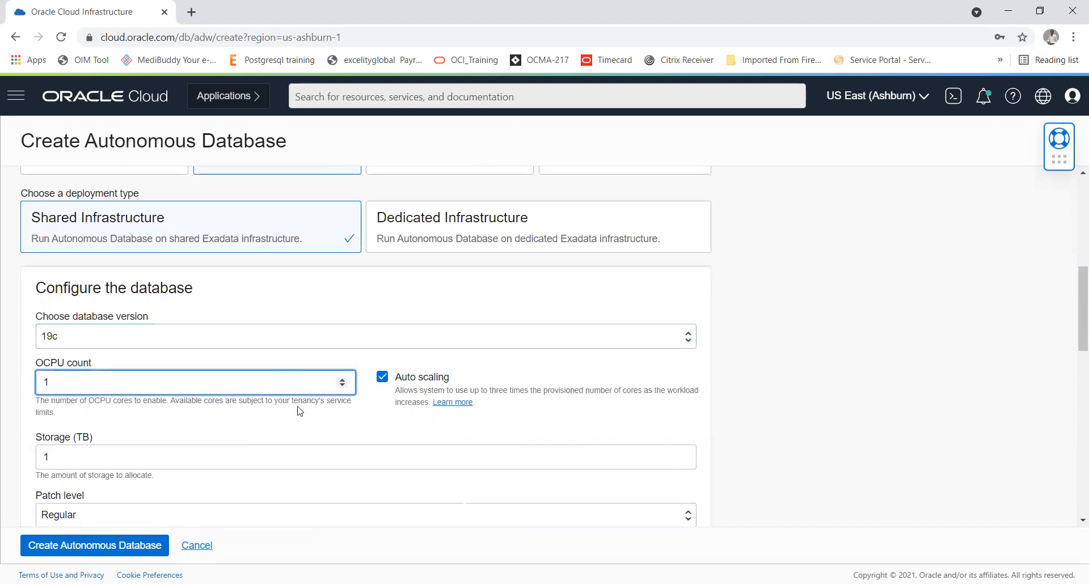
{"action": "double_click", "coordinate": [342, 380]}
{"action": "left_click", "coordinate": [342, 379]}
{"action": "left_click", "coordinate": [342, 380]}
{"action": "key", "text": "ctrl+a"}
{"action": "type", "text": "1"}
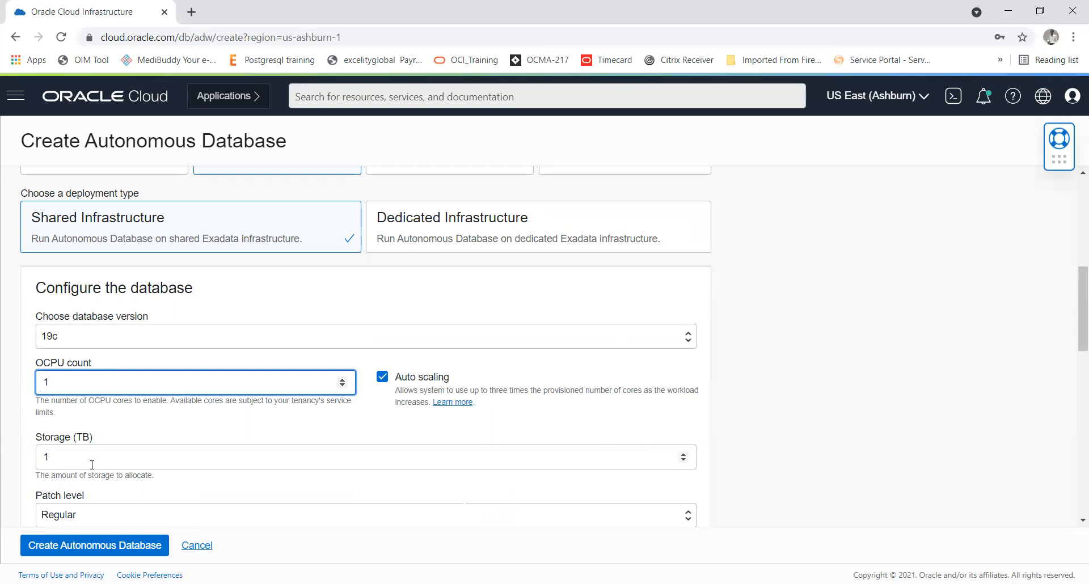
{"action": "left_click", "coordinate": [429, 465]}
{"action": "left_click", "coordinate": [775, 395]}
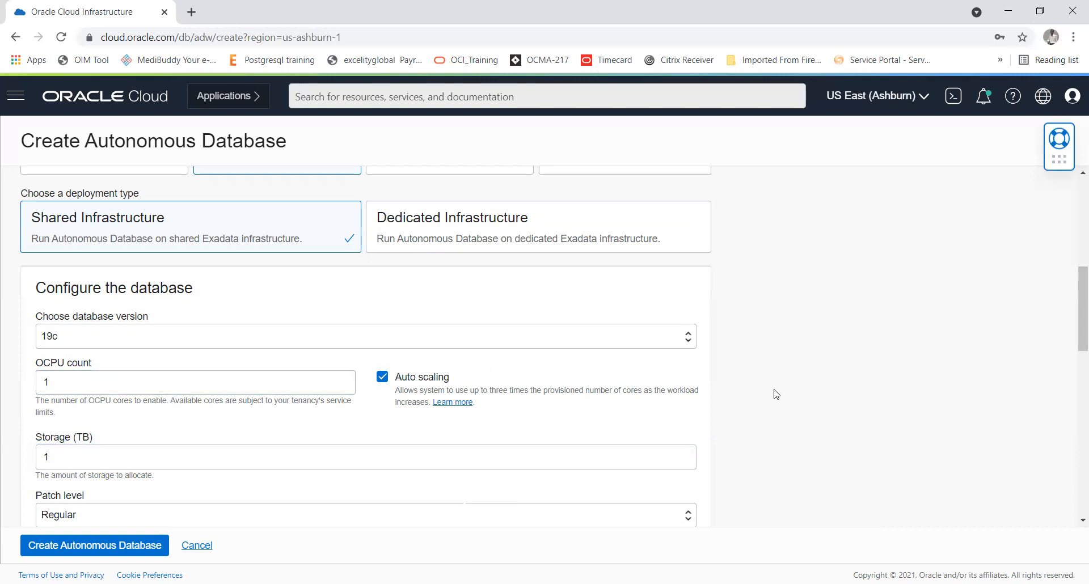
Step: Configure the database with 1 TB of storage and the Early patch level
{"action": "scroll", "coordinate": [776, 395], "scroll_direction": "down", "scroll_amount": 3}
{"action": "scroll", "coordinate": [775, 394], "scroll_direction": "up", "scroll_amount": 1}
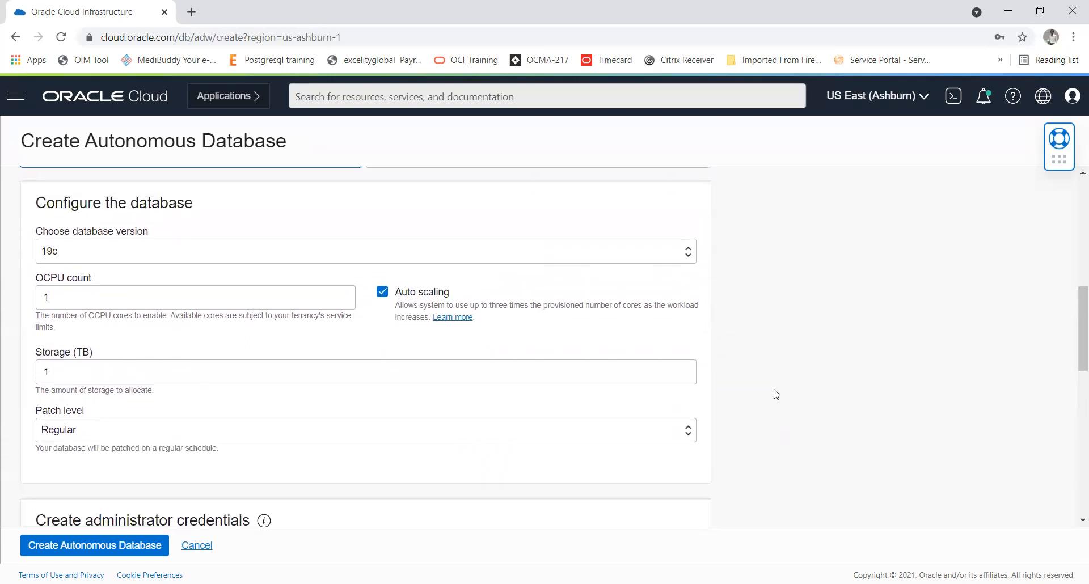
{"action": "left_click", "coordinate": [69, 373]}
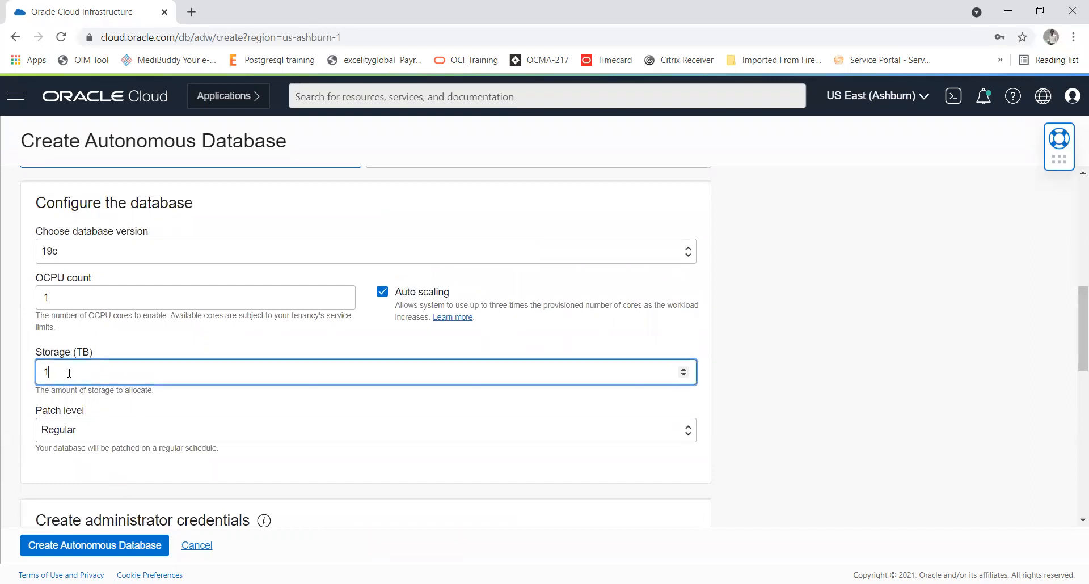
{"action": "key", "text": "BackSpace"}
{"action": "left_click", "coordinate": [599, 435]}
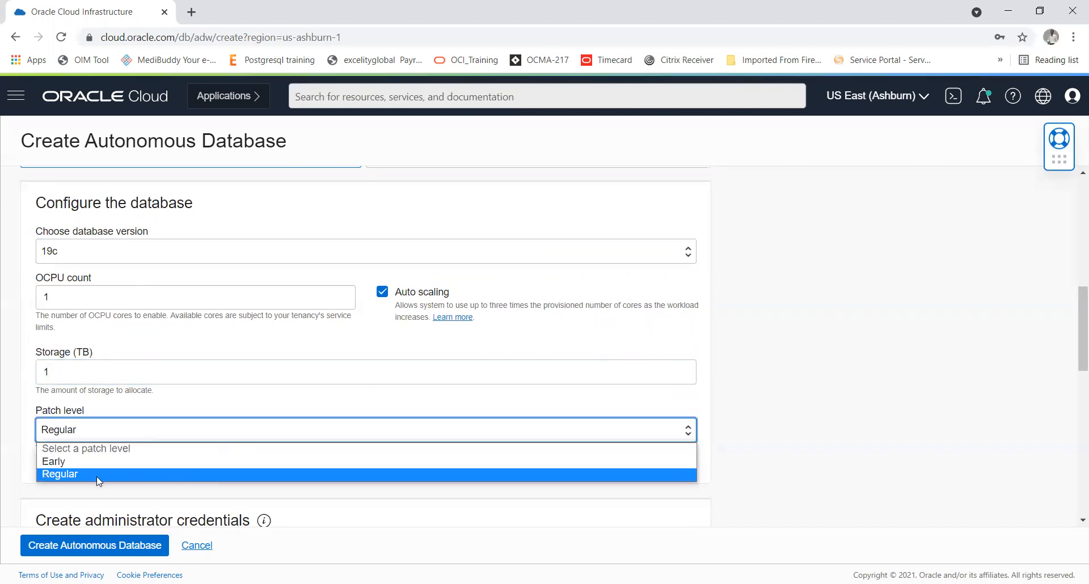
{"action": "left_click", "coordinate": [63, 464]}
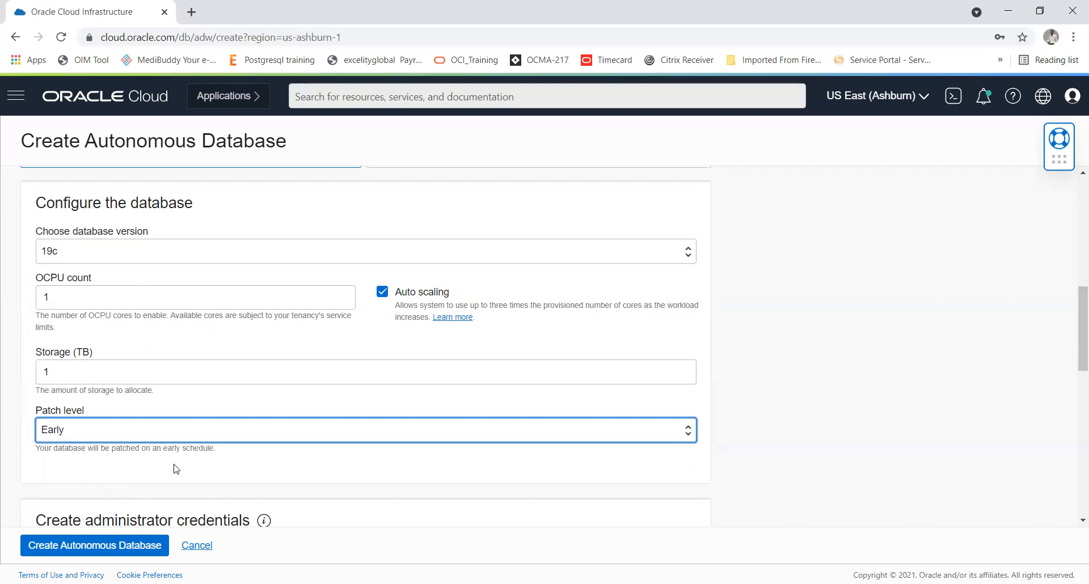
{"action": "left_click", "coordinate": [88, 434]}
{"action": "left_click", "coordinate": [33, 442]}
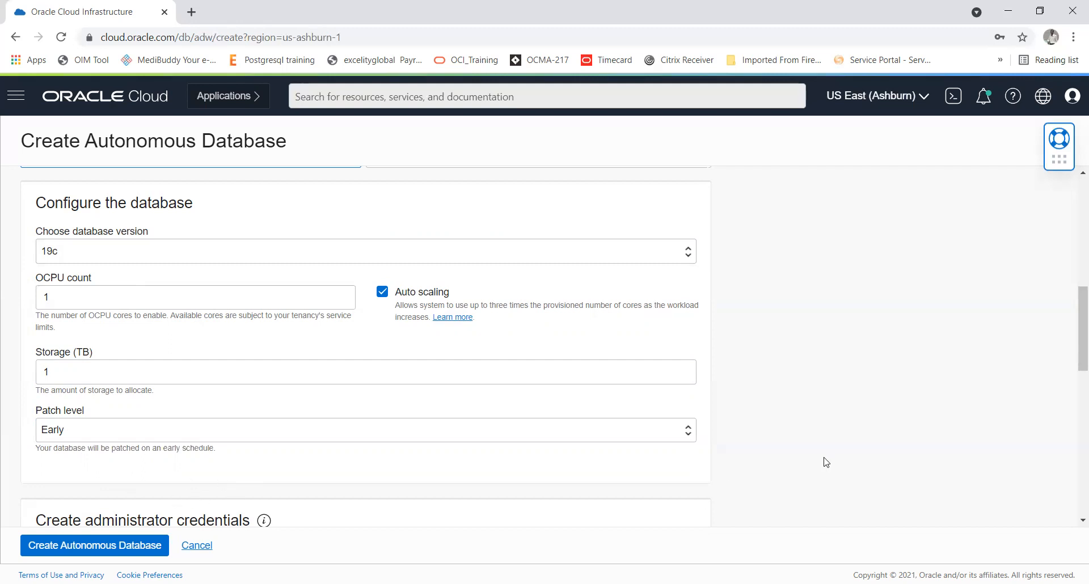
Step: Examine the administrator credentials section, including the password and confirm password fields
{"action": "scroll", "coordinate": [826, 462], "scroll_direction": "down", "scroll_amount": 2}
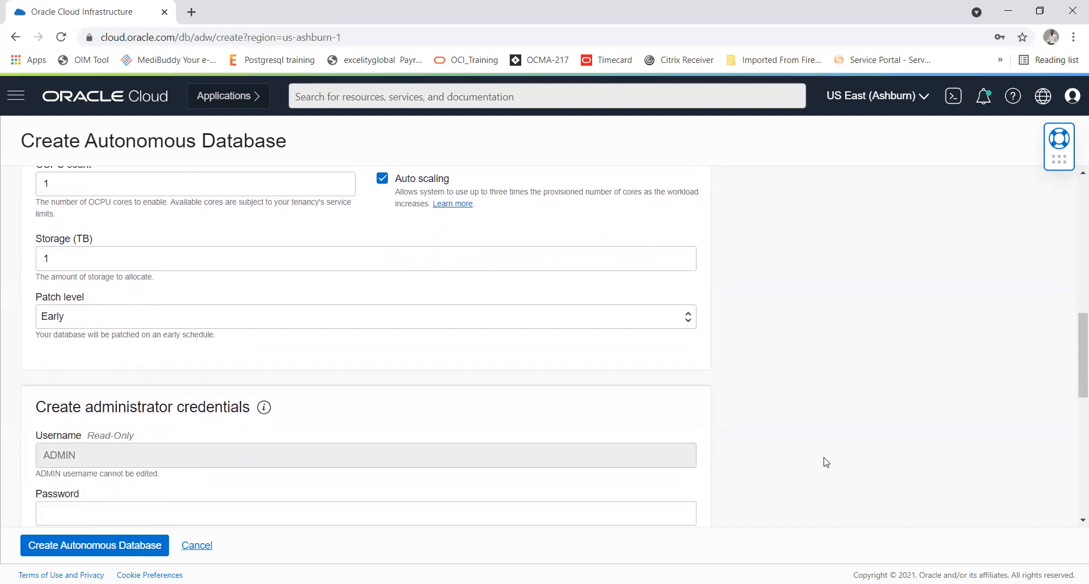
{"action": "scroll", "coordinate": [826, 463], "scroll_direction": "down", "scroll_amount": 2}
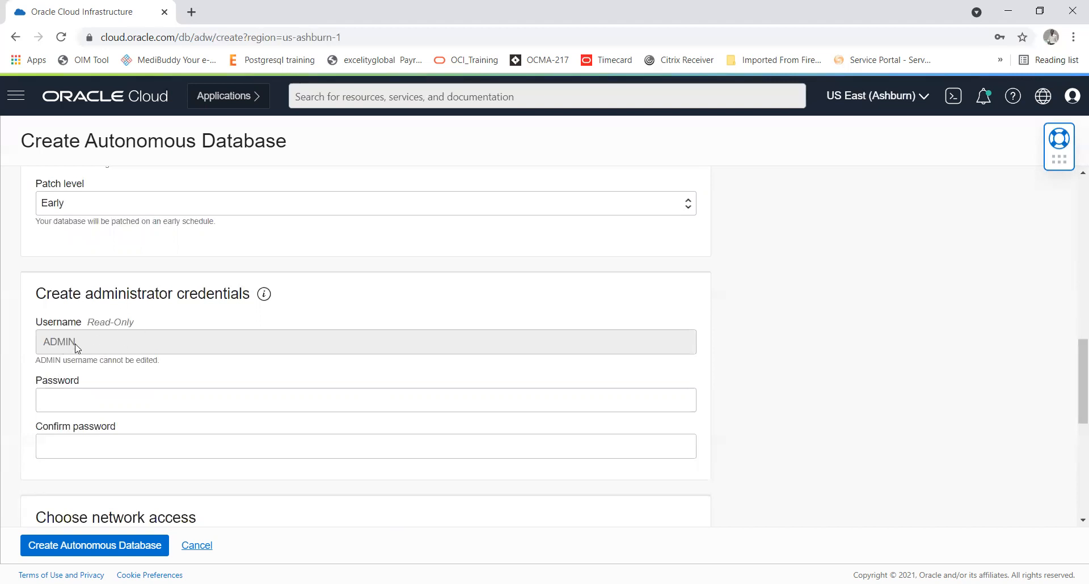
{"action": "left_click", "coordinate": [81, 399]}
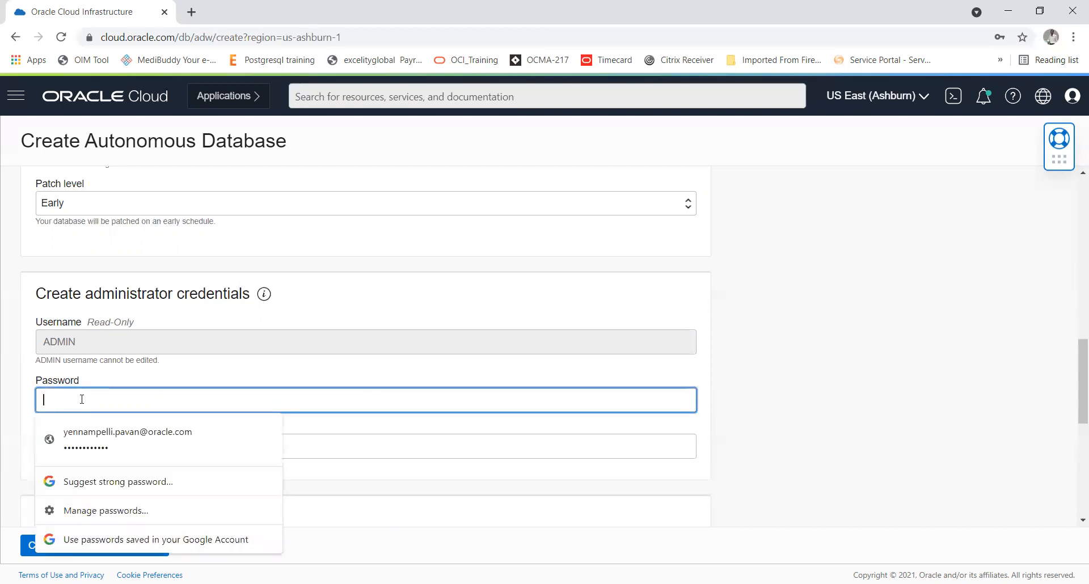
{"action": "left_click", "coordinate": [444, 448]}
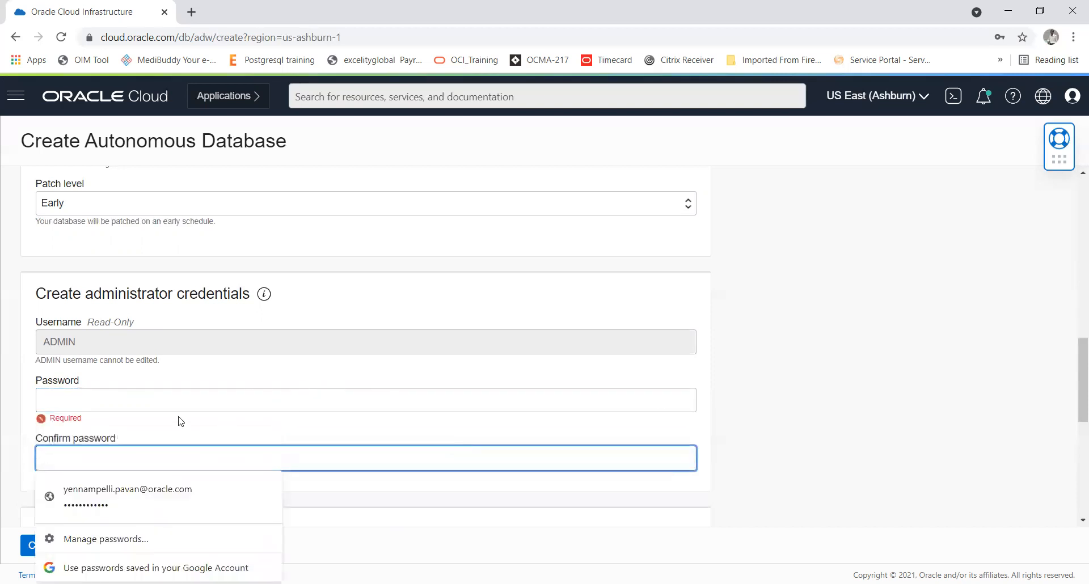
{"action": "left_click", "coordinate": [833, 390]}
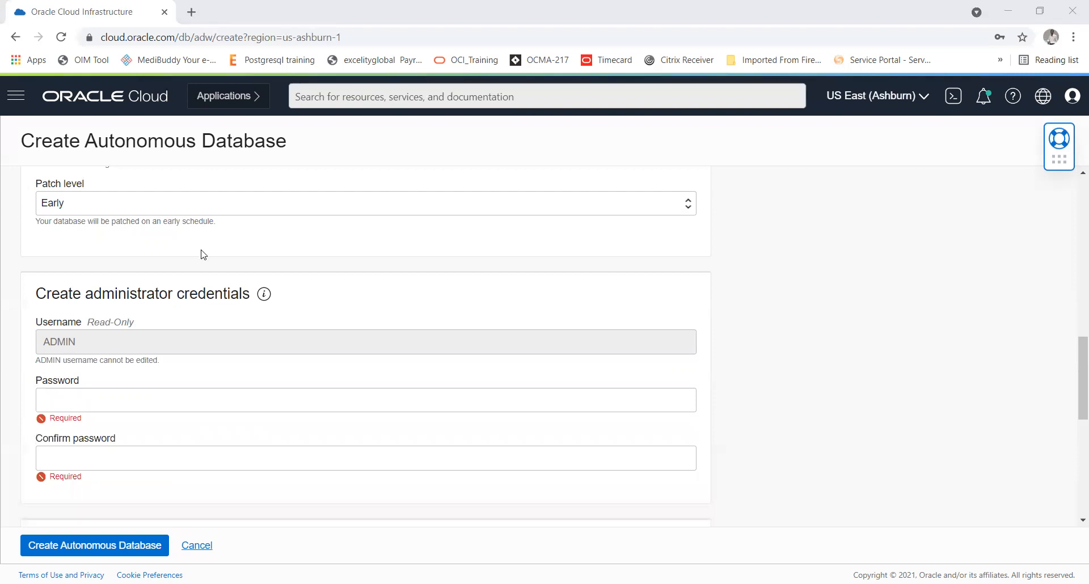
Step: Try to set the ADMIN user's password by pasting the prepared password into the Password field
{"action": "left_click", "coordinate": [105, 399]}
{"action": "key", "text": "ctrl+v"}
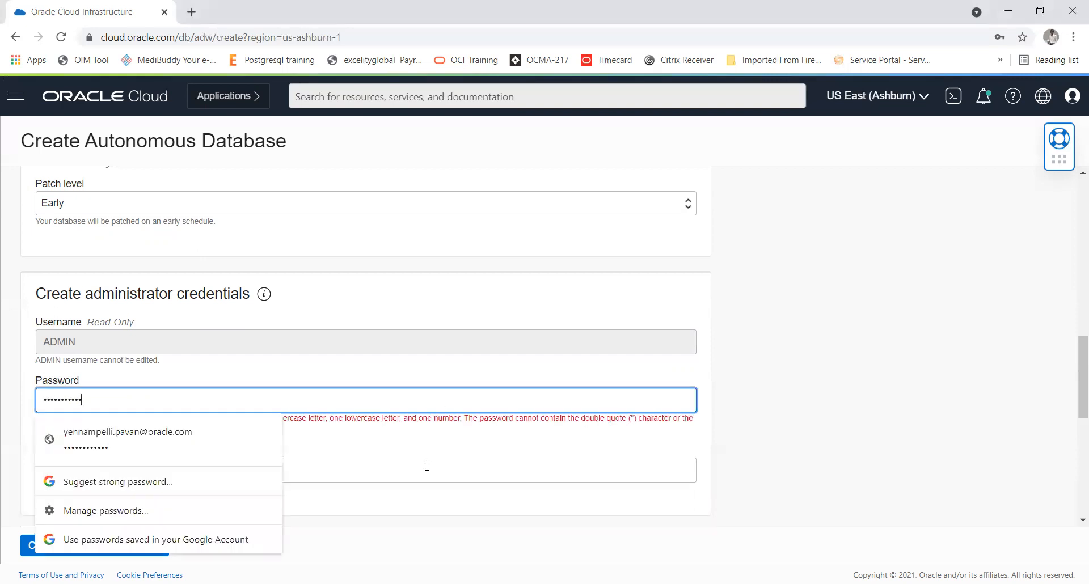
{"action": "left_click", "coordinate": [426, 466]}
{"action": "left_click", "coordinate": [811, 448]}
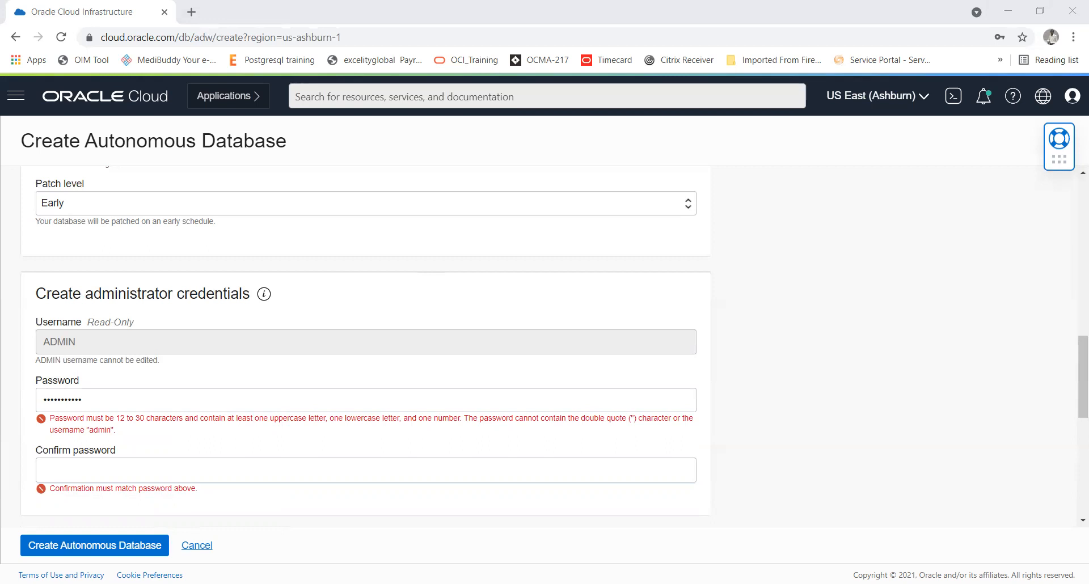
Step: Replace the ADMIN user's password with one meeting the 12 to 30 character rule and repeat it in the Confirm password field
{"action": "left_click", "coordinate": [167, 401]}
{"action": "key", "text": "BackSpace"}
{"action": "key", "text": "BackSpace"}
{"action": "key", "text": "BackSpace"}
{"action": "key", "text": "BackSpace"}
{"action": "key", "text": "BackSpace"}
{"action": "key", "text": "BackSpace"}
{"action": "key", "text": "BackSpace"}
{"action": "key", "text": "BackSpace"}
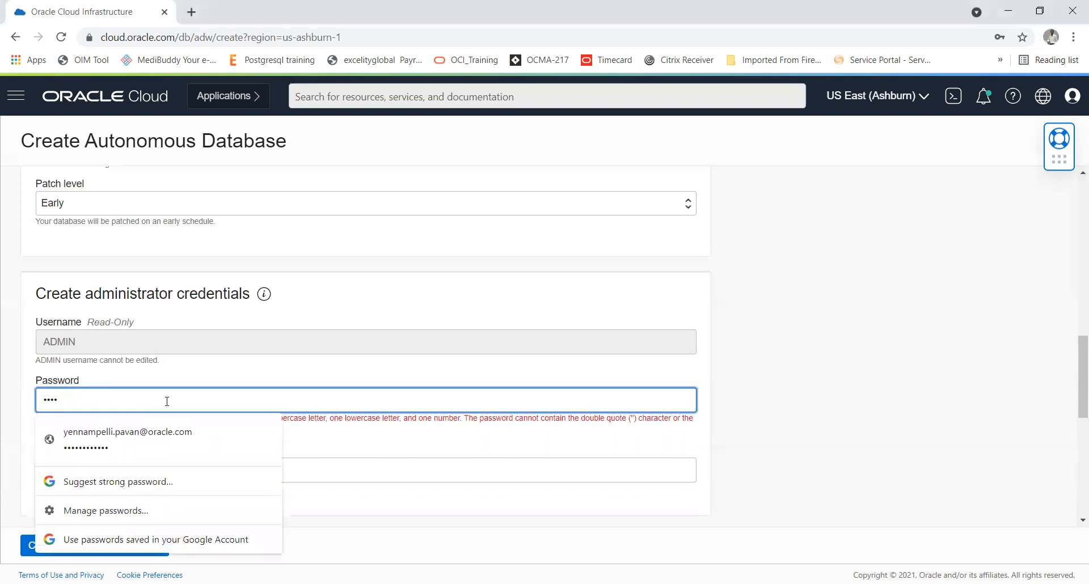
{"action": "key", "text": "BackSpace"}
{"action": "key", "text": "BackSpace"}
{"action": "key", "text": "BackSpace"}
{"action": "key", "text": "ctrl+v"}
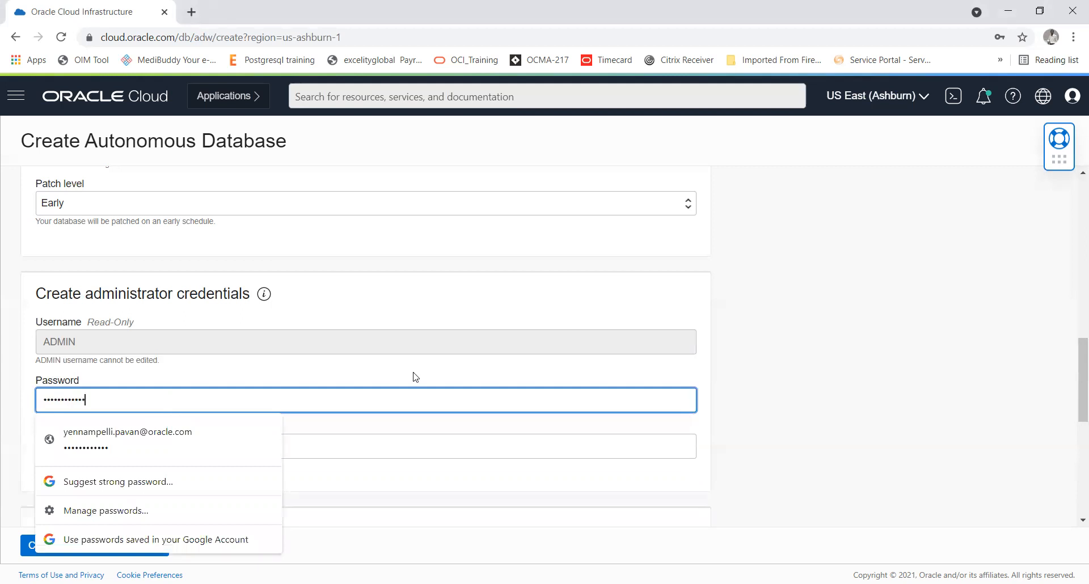
{"action": "left_click", "coordinate": [494, 454]}
{"action": "key", "text": "ctrl+v"}
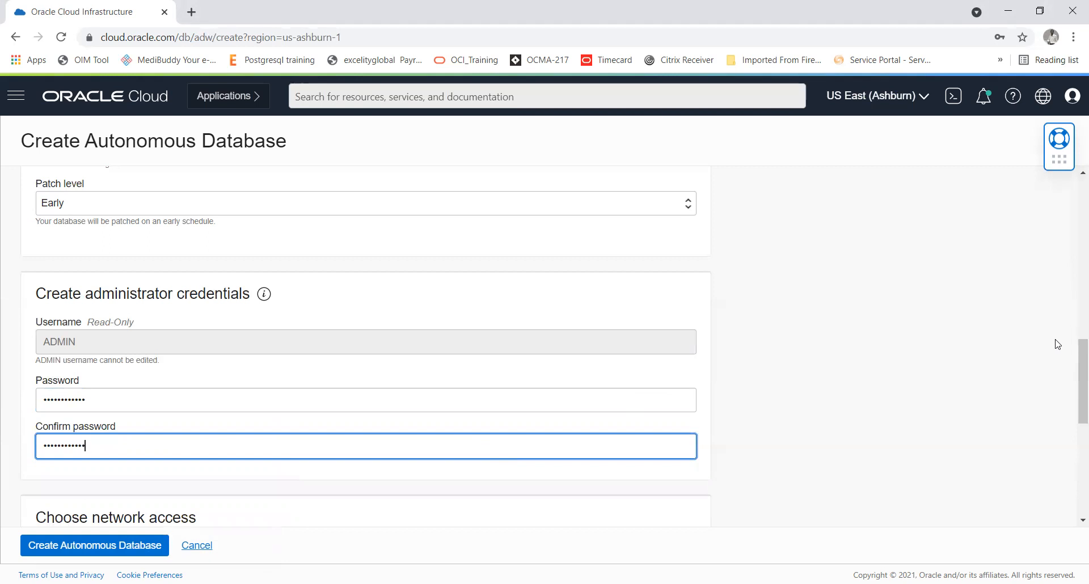
Step: Set the network access type to Secure access from everywhere and the license type to License Included
{"action": "scroll", "coordinate": [1077, 363], "scroll_direction": "down", "scroll_amount": 5}
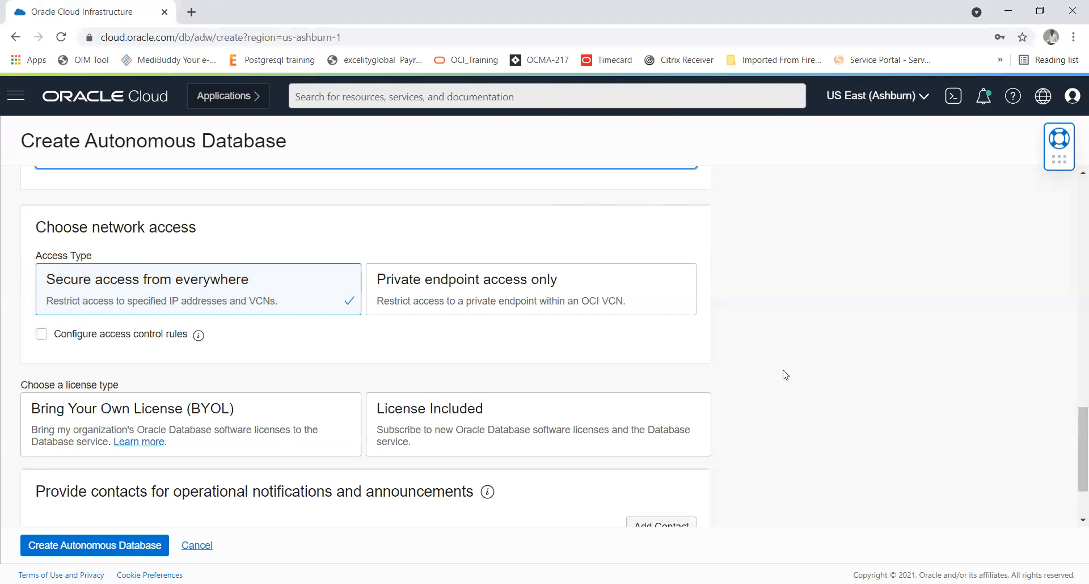
{"action": "left_click", "coordinate": [465, 288]}
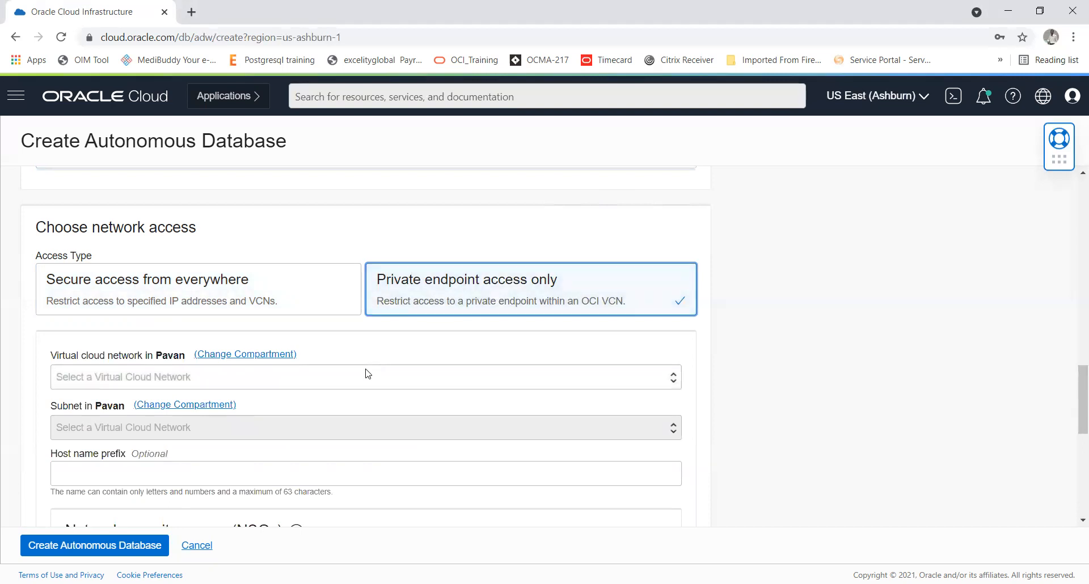
{"action": "left_click", "coordinate": [221, 293]}
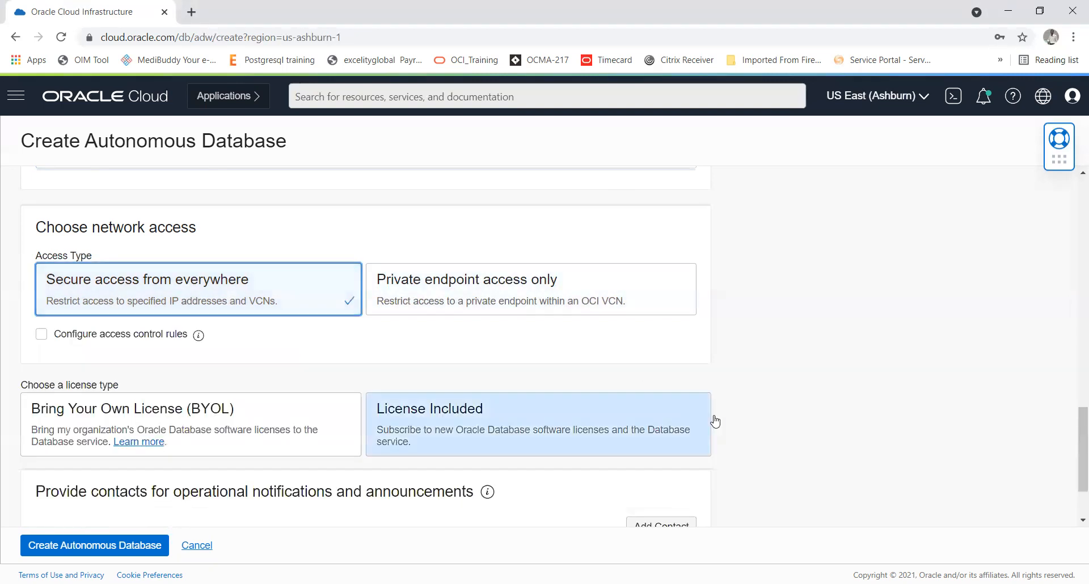
{"action": "left_click", "coordinate": [1080, 521]}
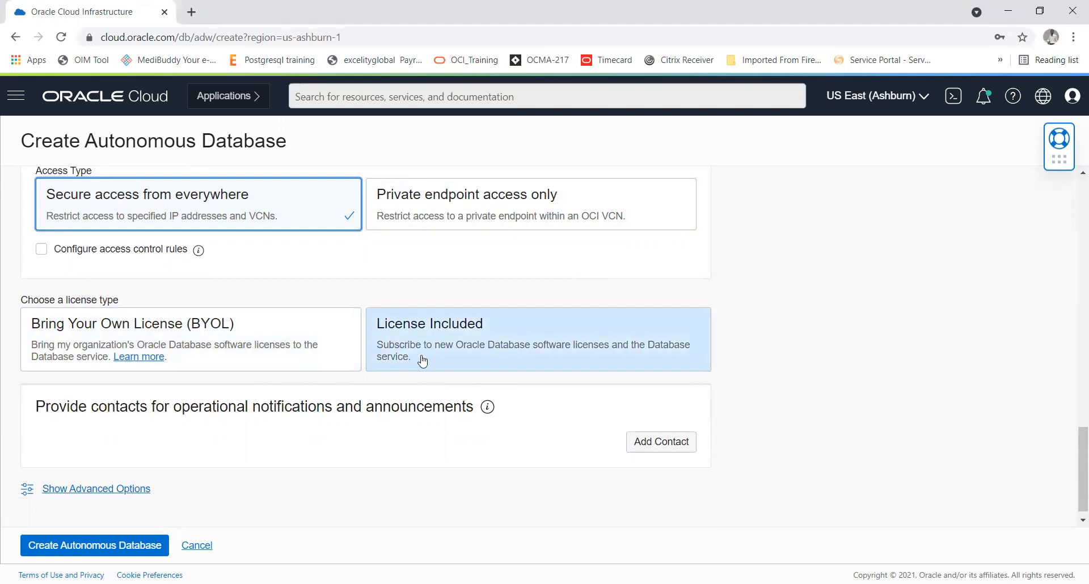
{"action": "left_click", "coordinate": [470, 352]}
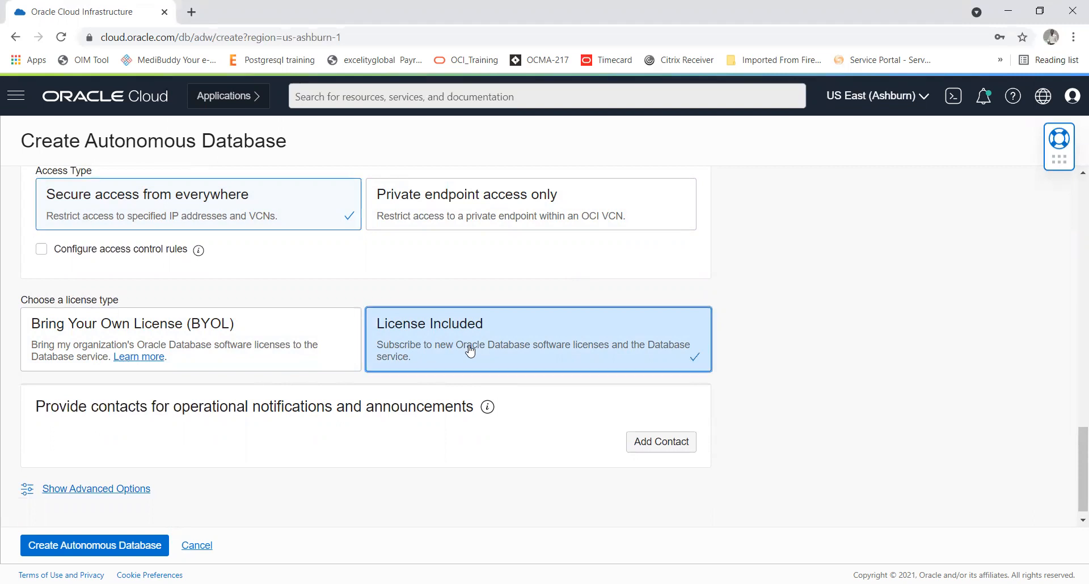
{"action": "scroll", "coordinate": [787, 352], "scroll_direction": "down", "scroll_amount": 1}
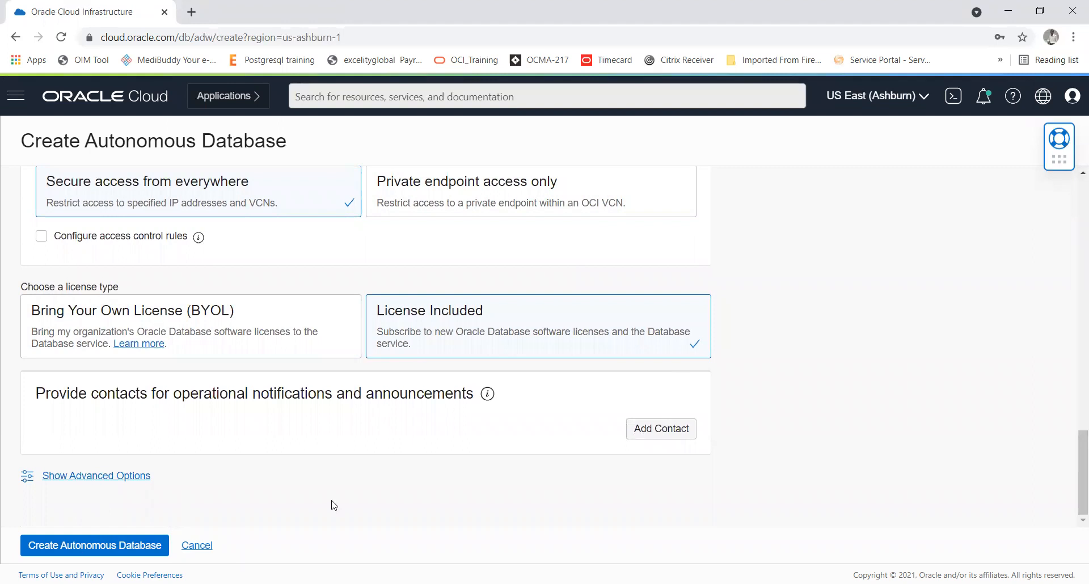
{"action": "left_click", "coordinate": [646, 441]}
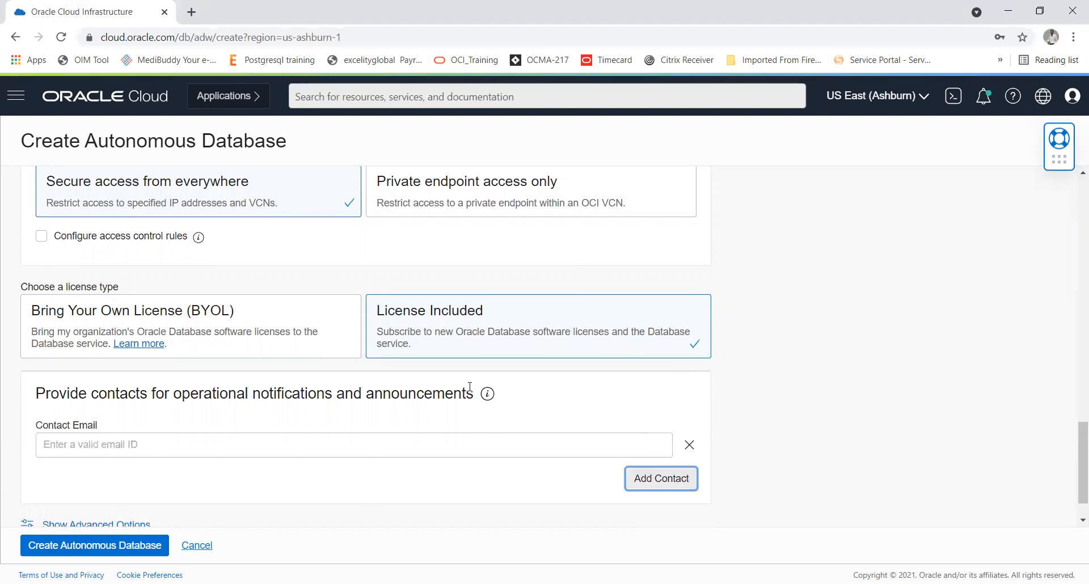
{"action": "left_click", "coordinate": [117, 447]}
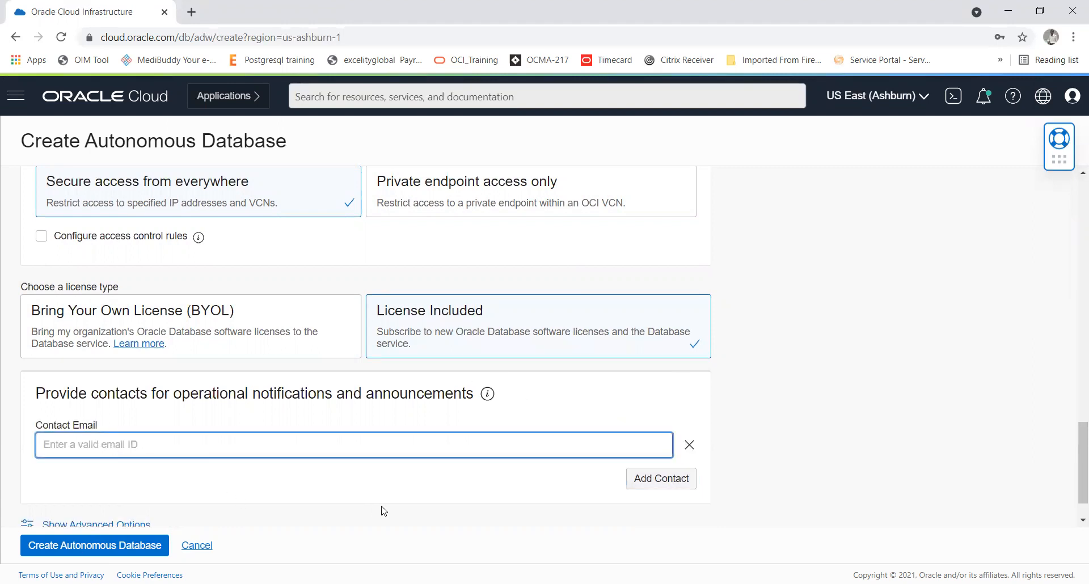
{"action": "left_click", "coordinate": [689, 446]}
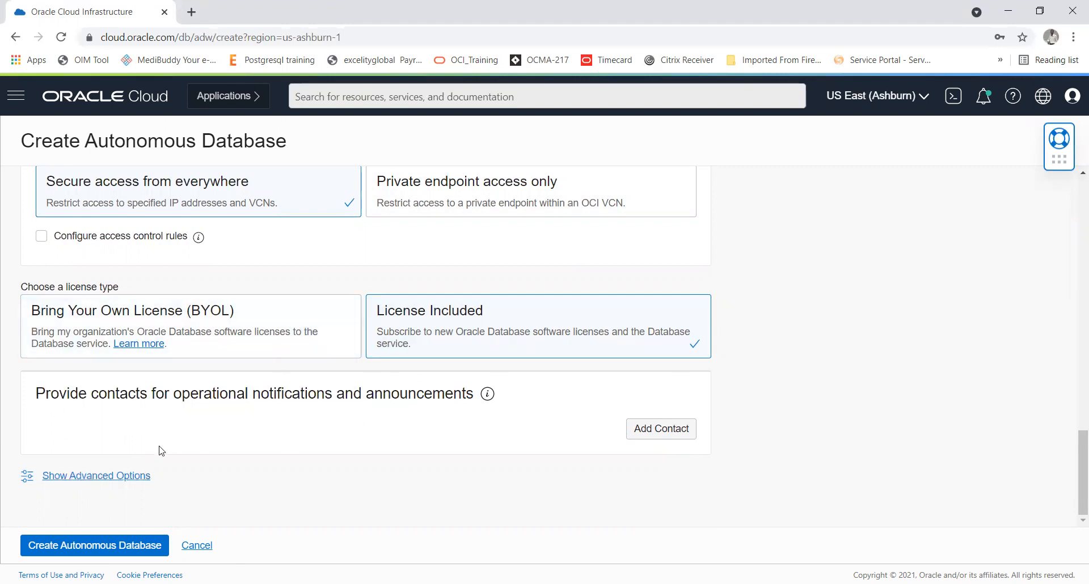
Step: Show the advanced options and choose encryption using Oracle-managed keys
{"action": "left_click", "coordinate": [104, 482]}
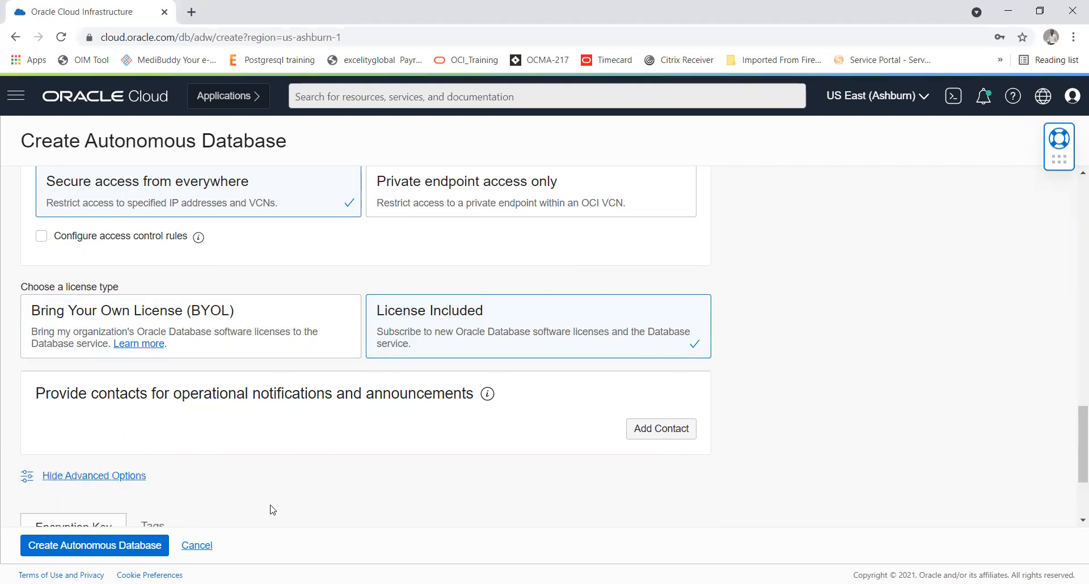
{"action": "scroll", "coordinate": [272, 510], "scroll_direction": "down", "scroll_amount": 3}
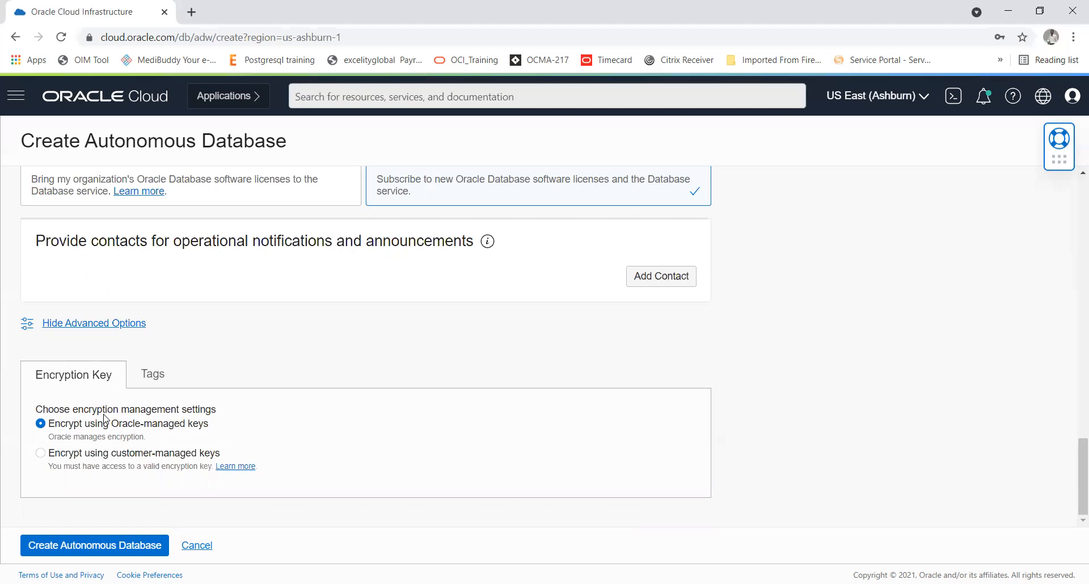
{"action": "left_click", "coordinate": [107, 453]}
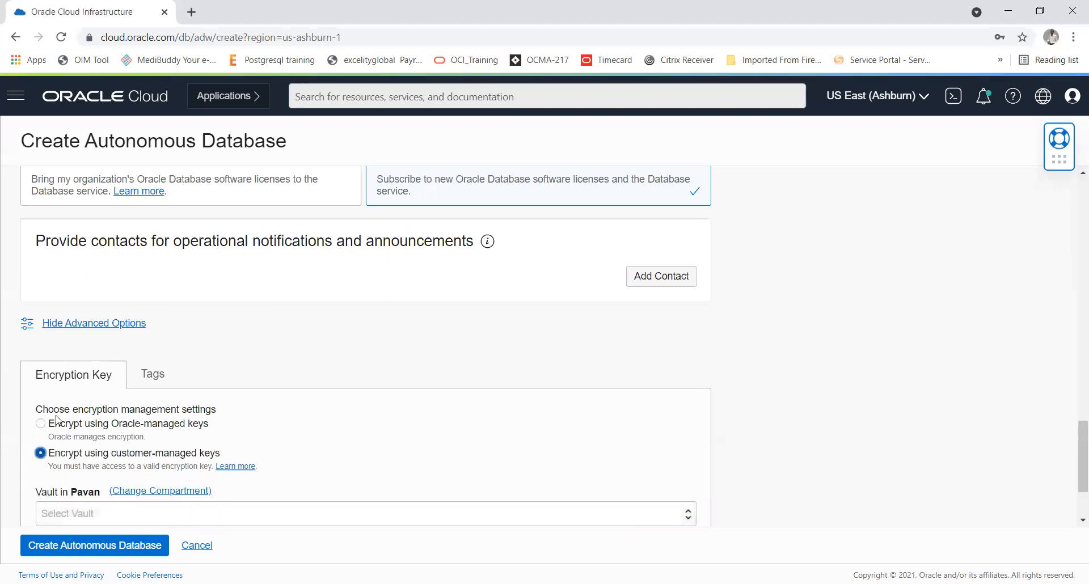
{"action": "left_click", "coordinate": [41, 425]}
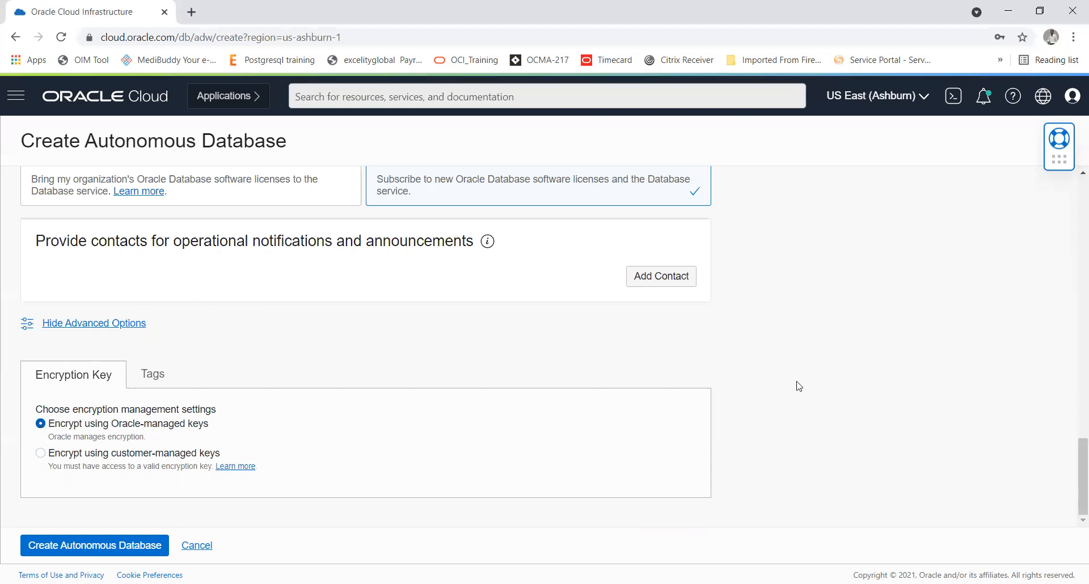
Step: Submit the creation of the autonomous database and decline the browser's offer to save the password
{"action": "left_click", "coordinate": [85, 550]}
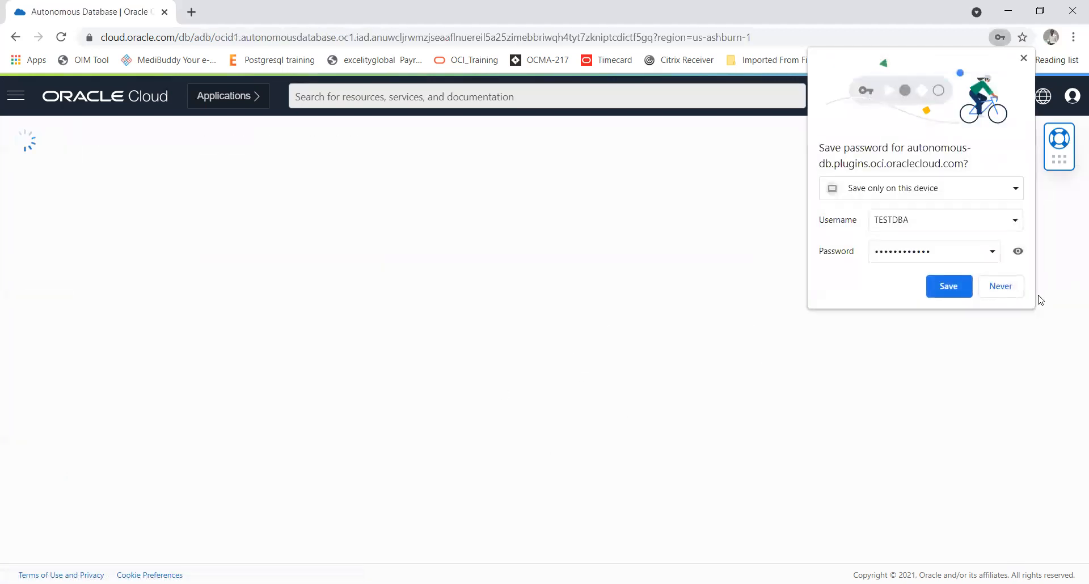
{"action": "left_click", "coordinate": [1005, 286]}
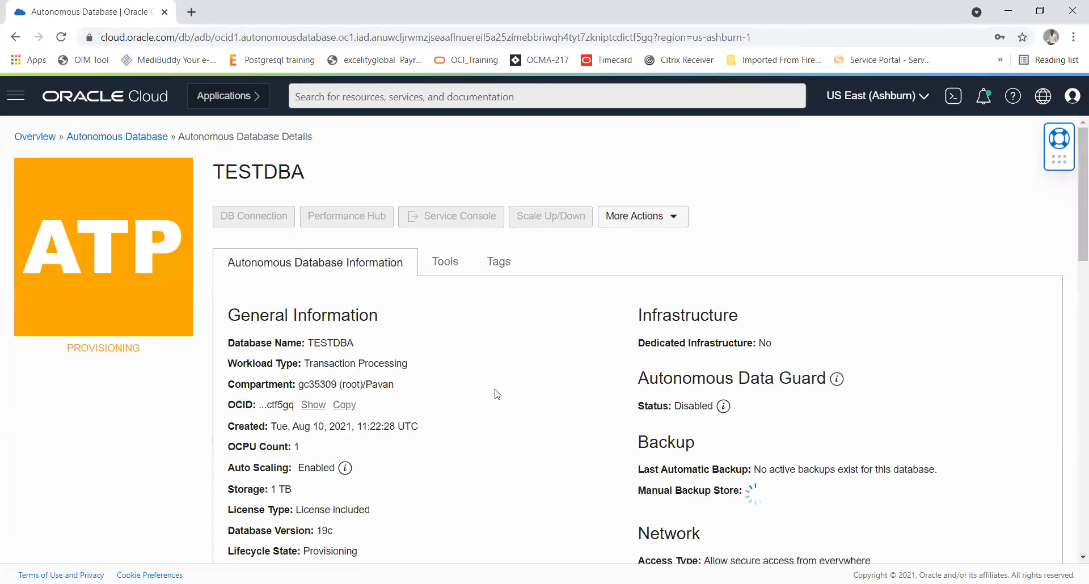
Step: Check the provisioning status and general information of the TESTDBA database
{"action": "double_click", "coordinate": [118, 348]}
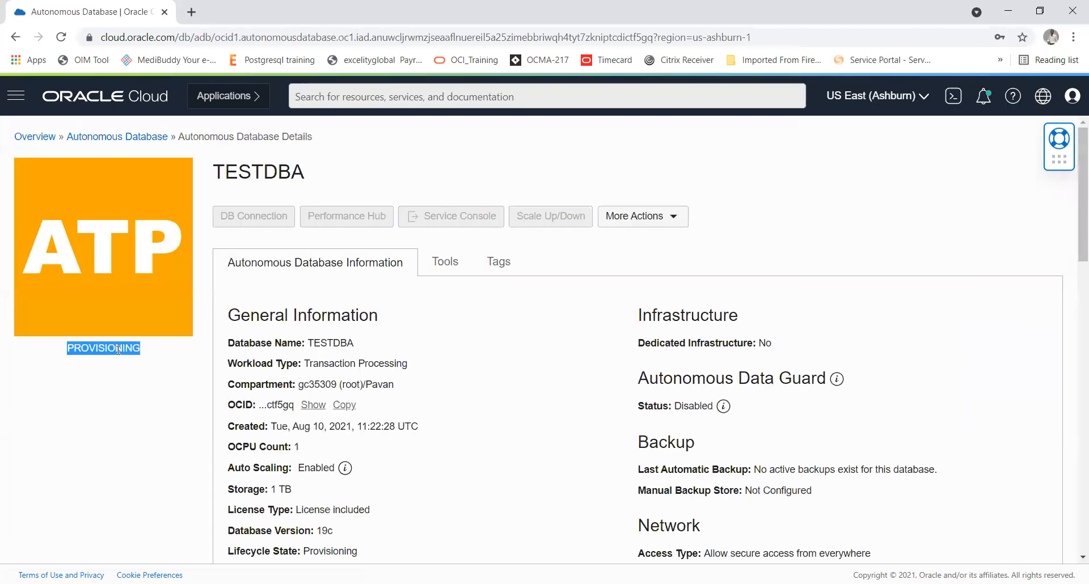
{"action": "left_click", "coordinate": [496, 453]}
{"action": "scroll", "coordinate": [497, 454], "scroll_direction": "down", "scroll_amount": 3}
{"action": "scroll", "coordinate": [497, 454], "scroll_direction": "down", "scroll_amount": 5}
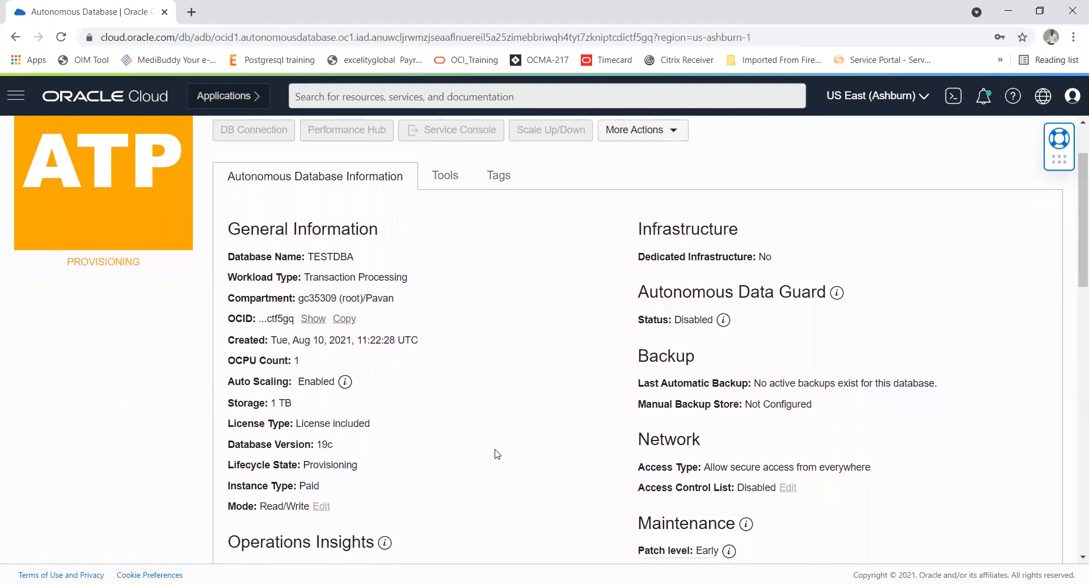
Step: Open the Create Autonomous Database work request of TESTDBA, examine its progress and log messages, and reload the page
{"action": "scroll", "coordinate": [496, 453], "scroll_direction": "down", "scroll_amount": 4}
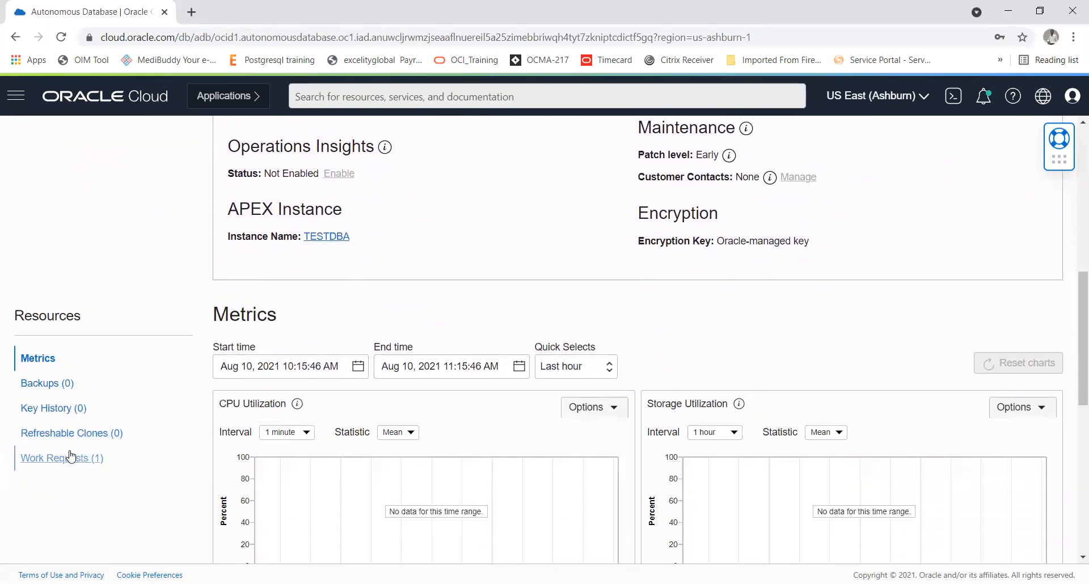
{"action": "left_click", "coordinate": [68, 460]}
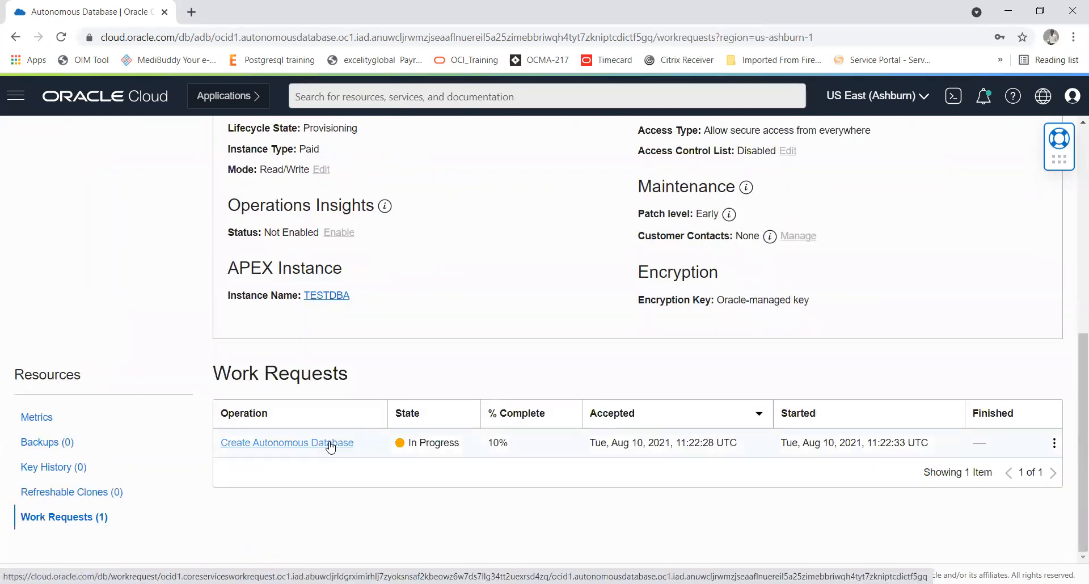
{"action": "left_click", "coordinate": [330, 448]}
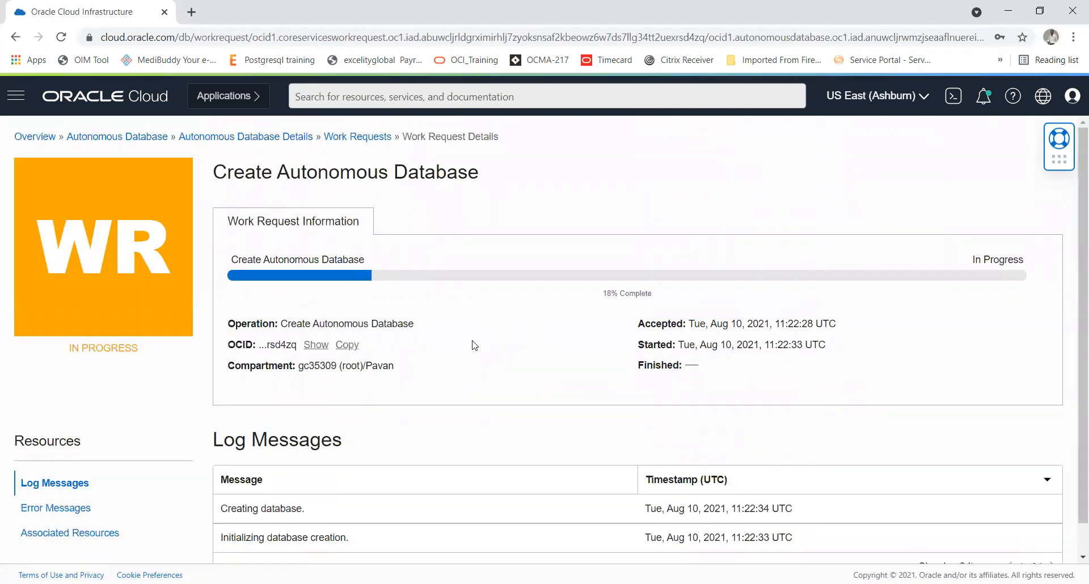
{"action": "scroll", "coordinate": [475, 345], "scroll_direction": "down", "scroll_amount": 1}
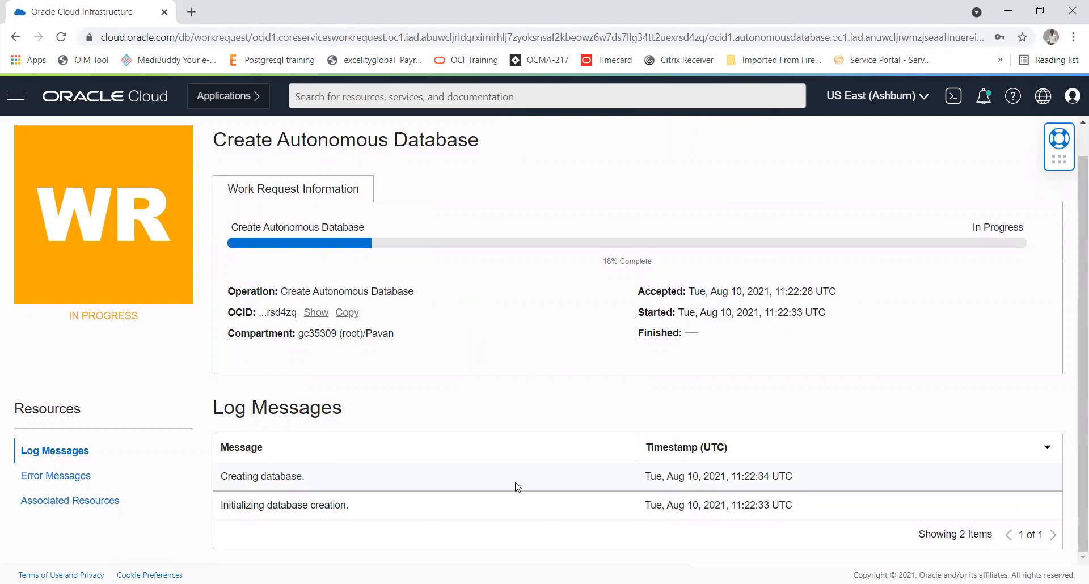
{"action": "double_click", "coordinate": [606, 261]}
{"action": "left_click", "coordinate": [60, 37]}
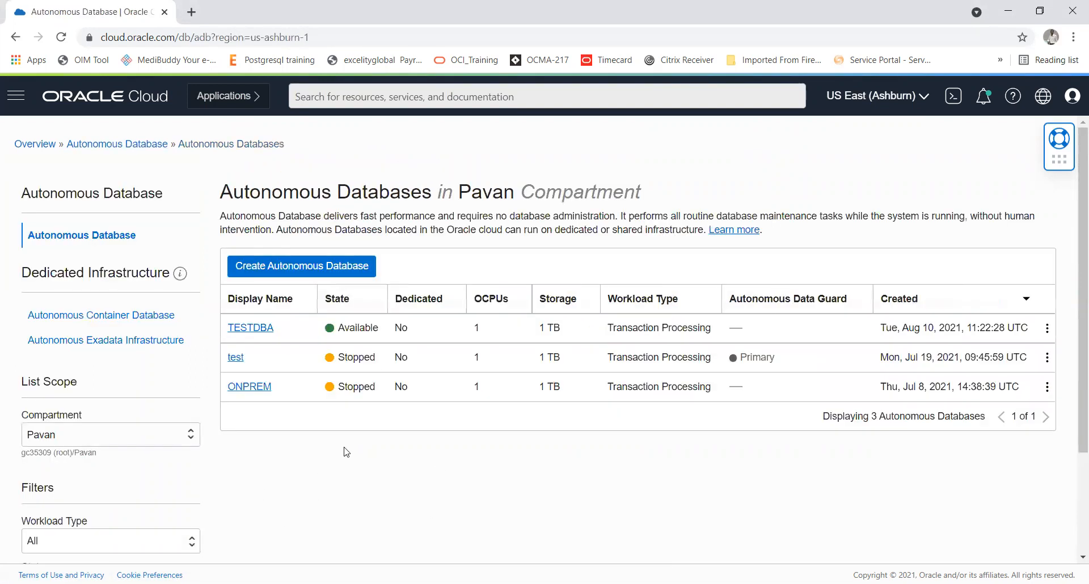
Step: Open the TESTDBA database from the Autonomous Databases list and examine its details, metrics and lifecycle state
{"action": "left_click", "coordinate": [261, 329]}
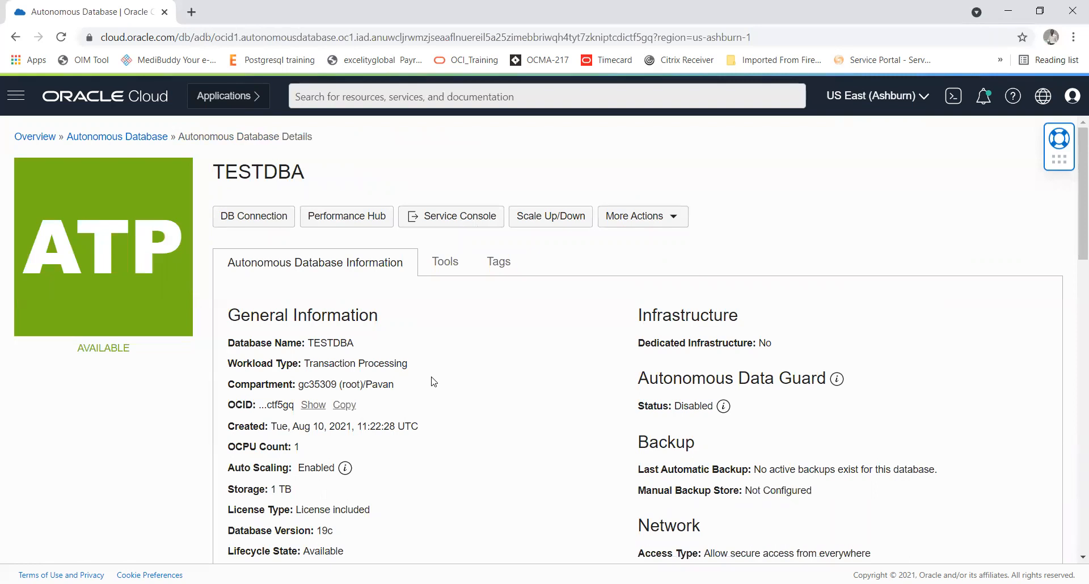
{"action": "scroll", "coordinate": [433, 382], "scroll_direction": "down", "scroll_amount": 5}
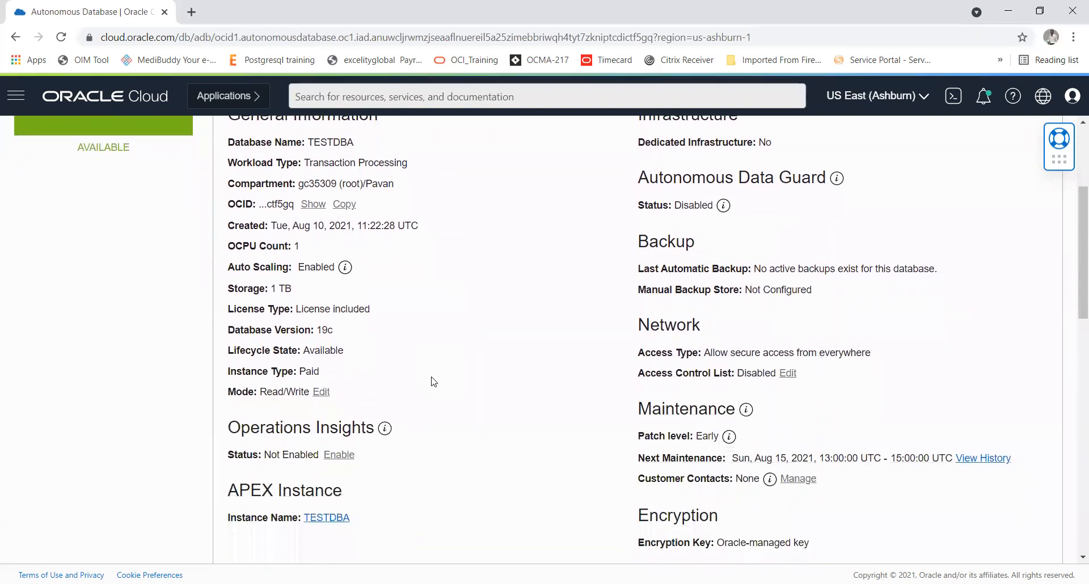
{"action": "scroll", "coordinate": [434, 381], "scroll_direction": "down", "scroll_amount": 5}
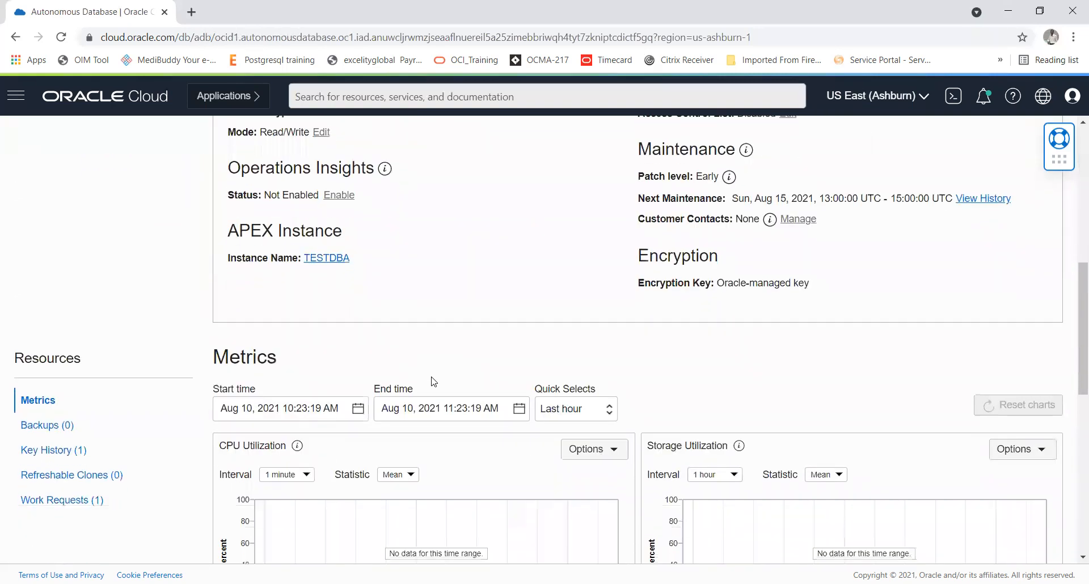
{"action": "scroll", "coordinate": [434, 382], "scroll_direction": "down", "scroll_amount": 6}
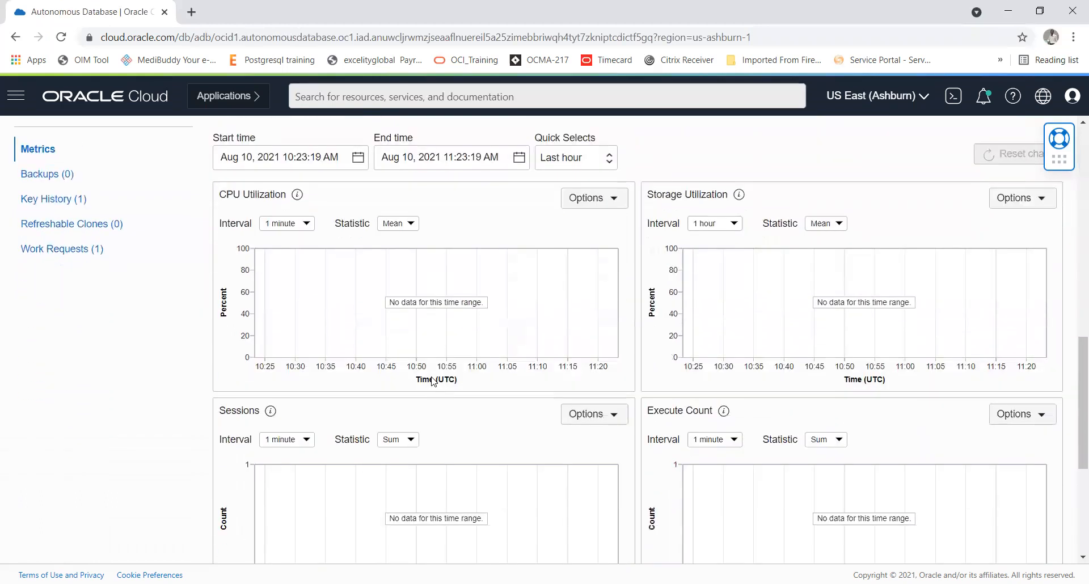
{"action": "scroll", "coordinate": [434, 382], "scroll_direction": "up", "scroll_amount": 7}
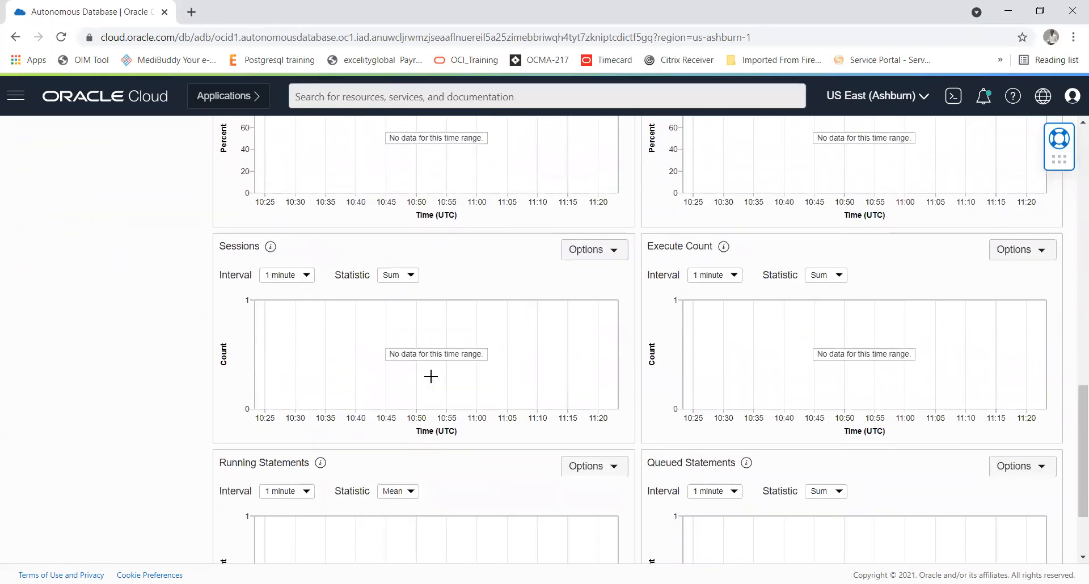
{"action": "scroll", "coordinate": [433, 381], "scroll_direction": "up", "scroll_amount": 9}
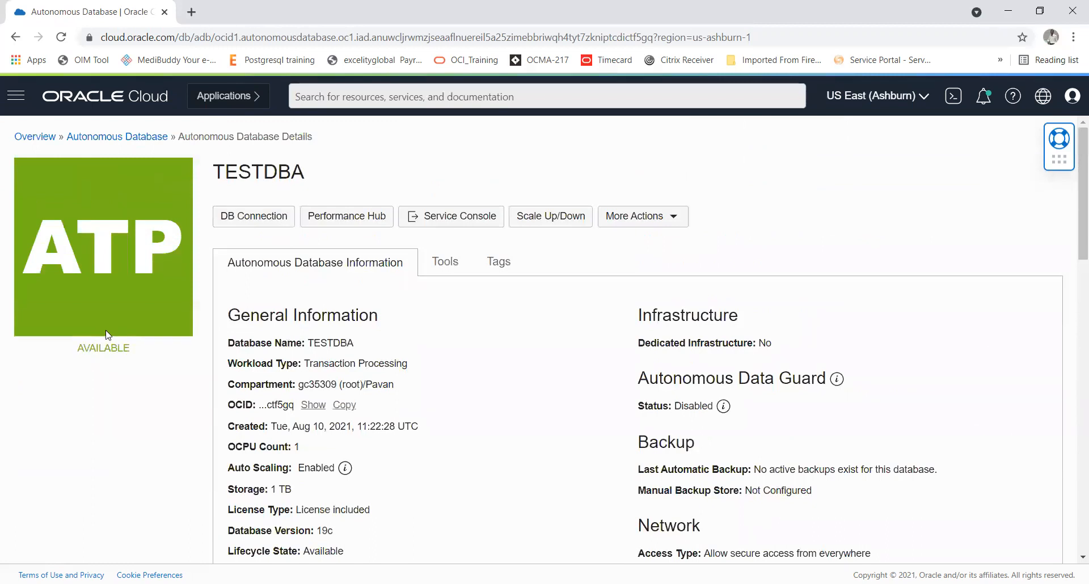
{"action": "double_click", "coordinate": [109, 346]}
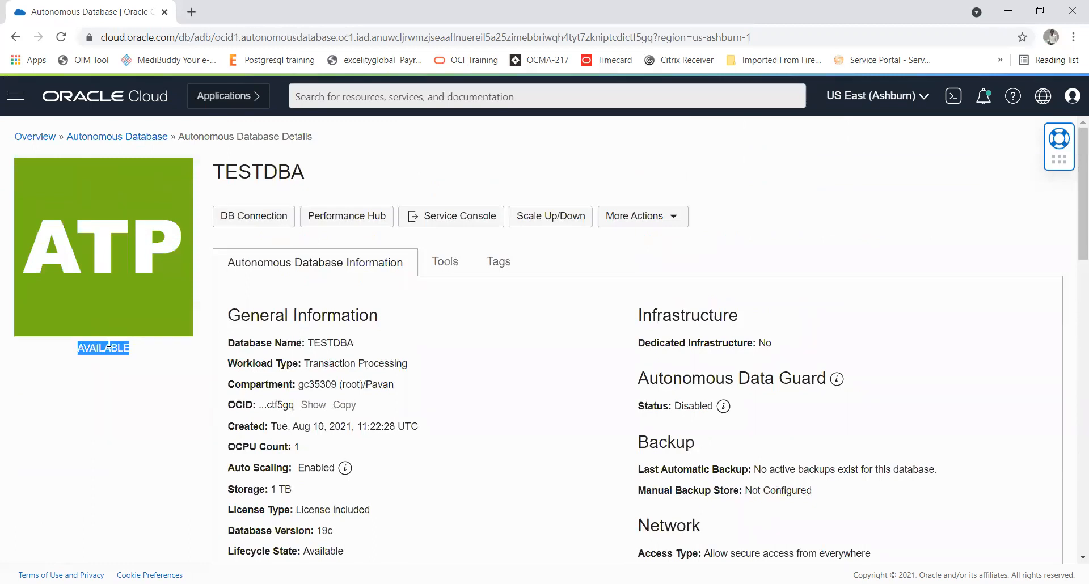
{"action": "double_click", "coordinate": [268, 167]}
{"action": "left_click", "coordinate": [408, 166]}
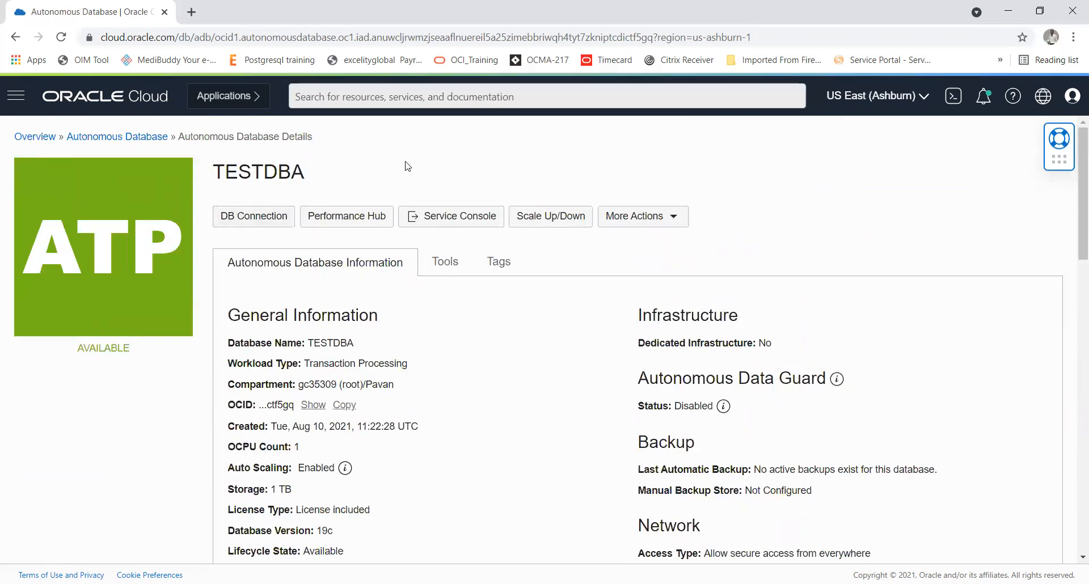